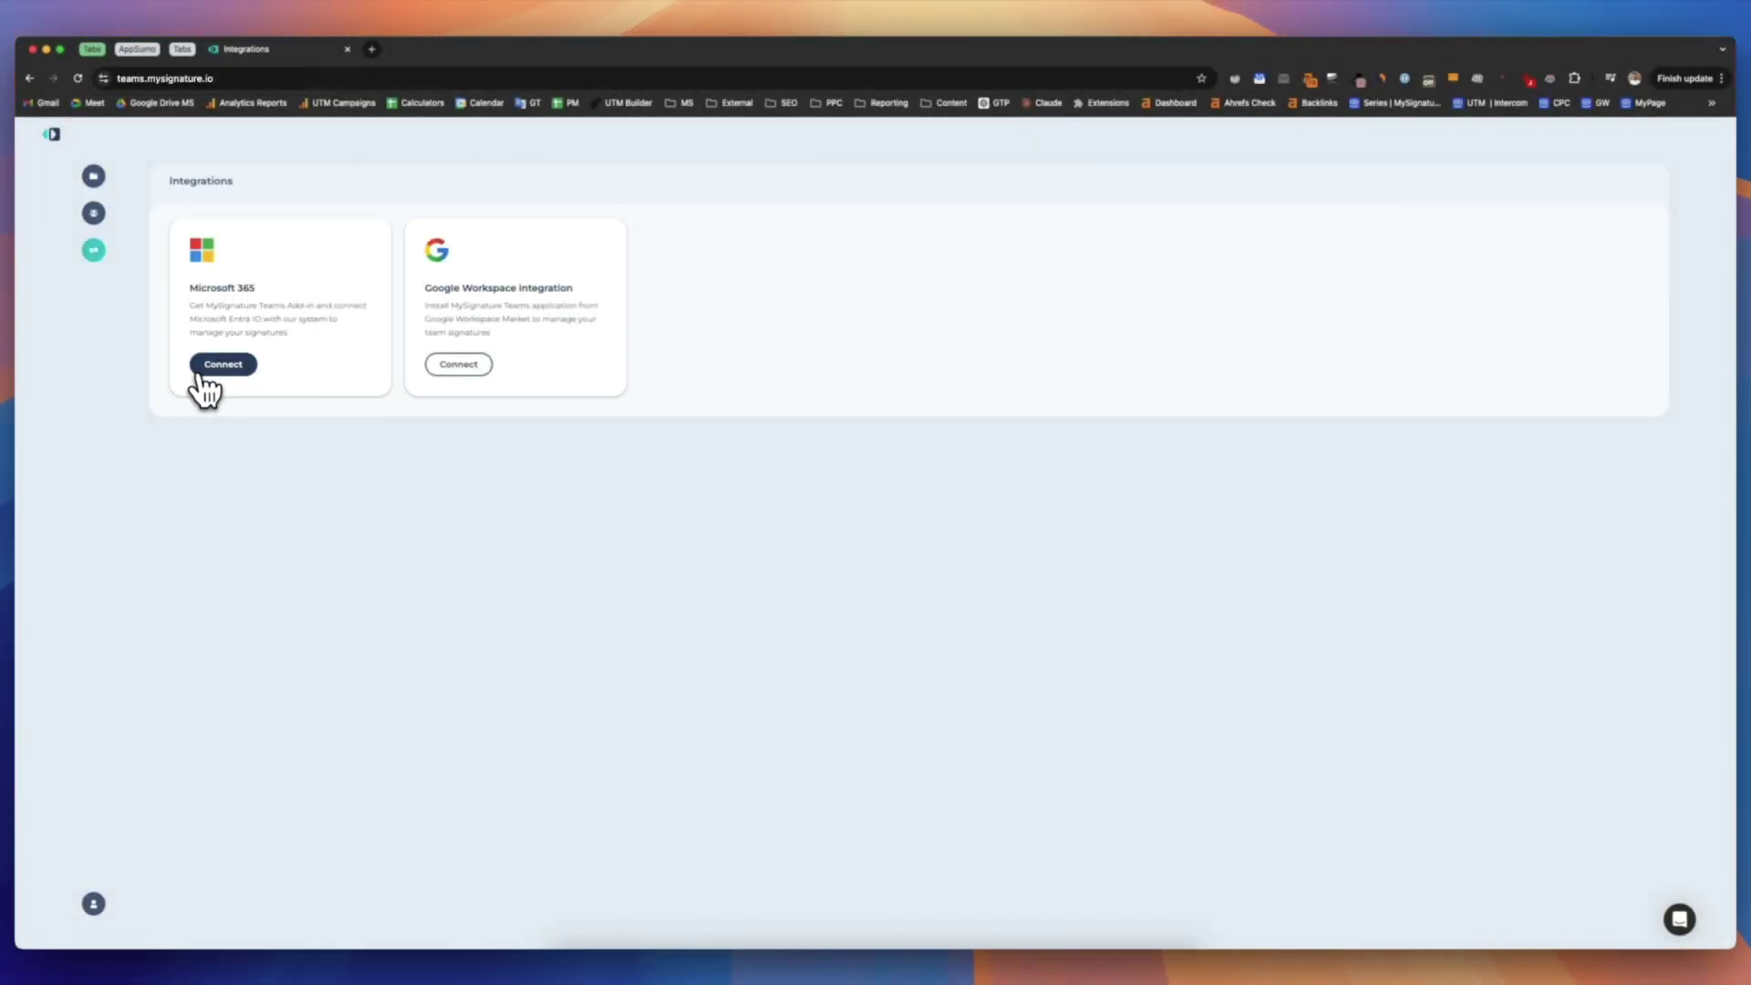
# Step: Begin connecting Microsoft 365 from its card on the Integrations page
pyautogui.click(223, 365)
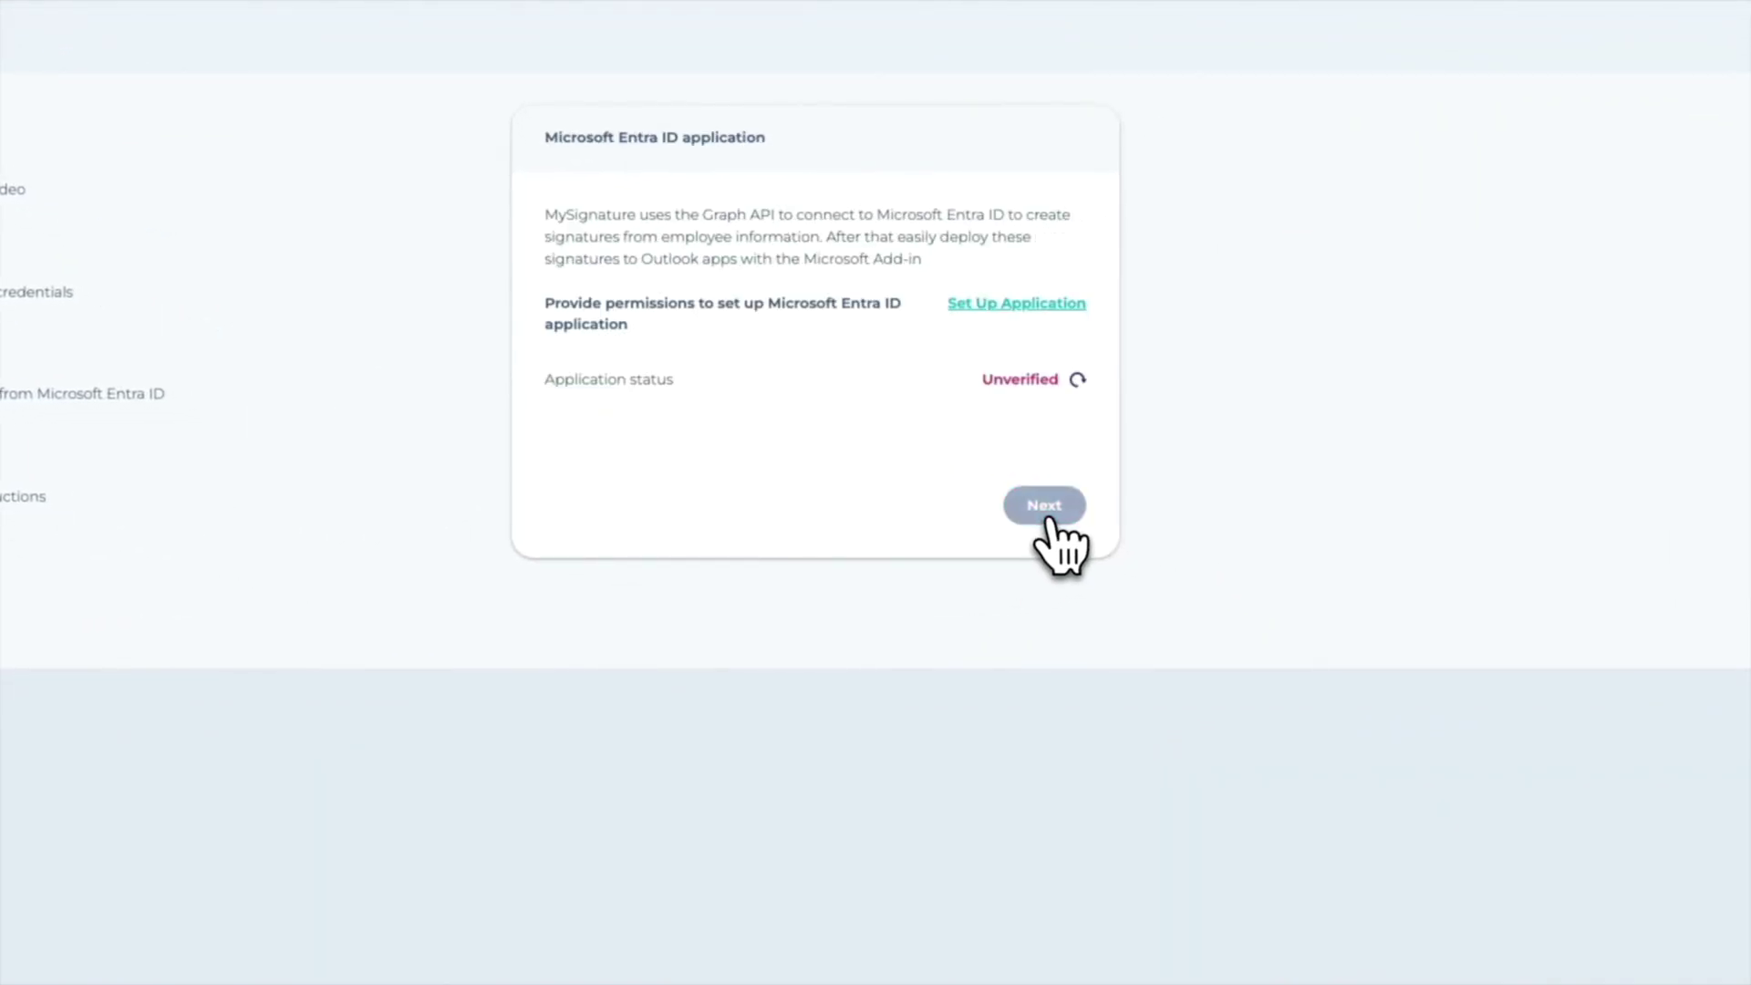
# Step: Set up the Entra ID application, sign in with the test account and accept MySignature-graph's permissions
pyautogui.click(1021, 308)
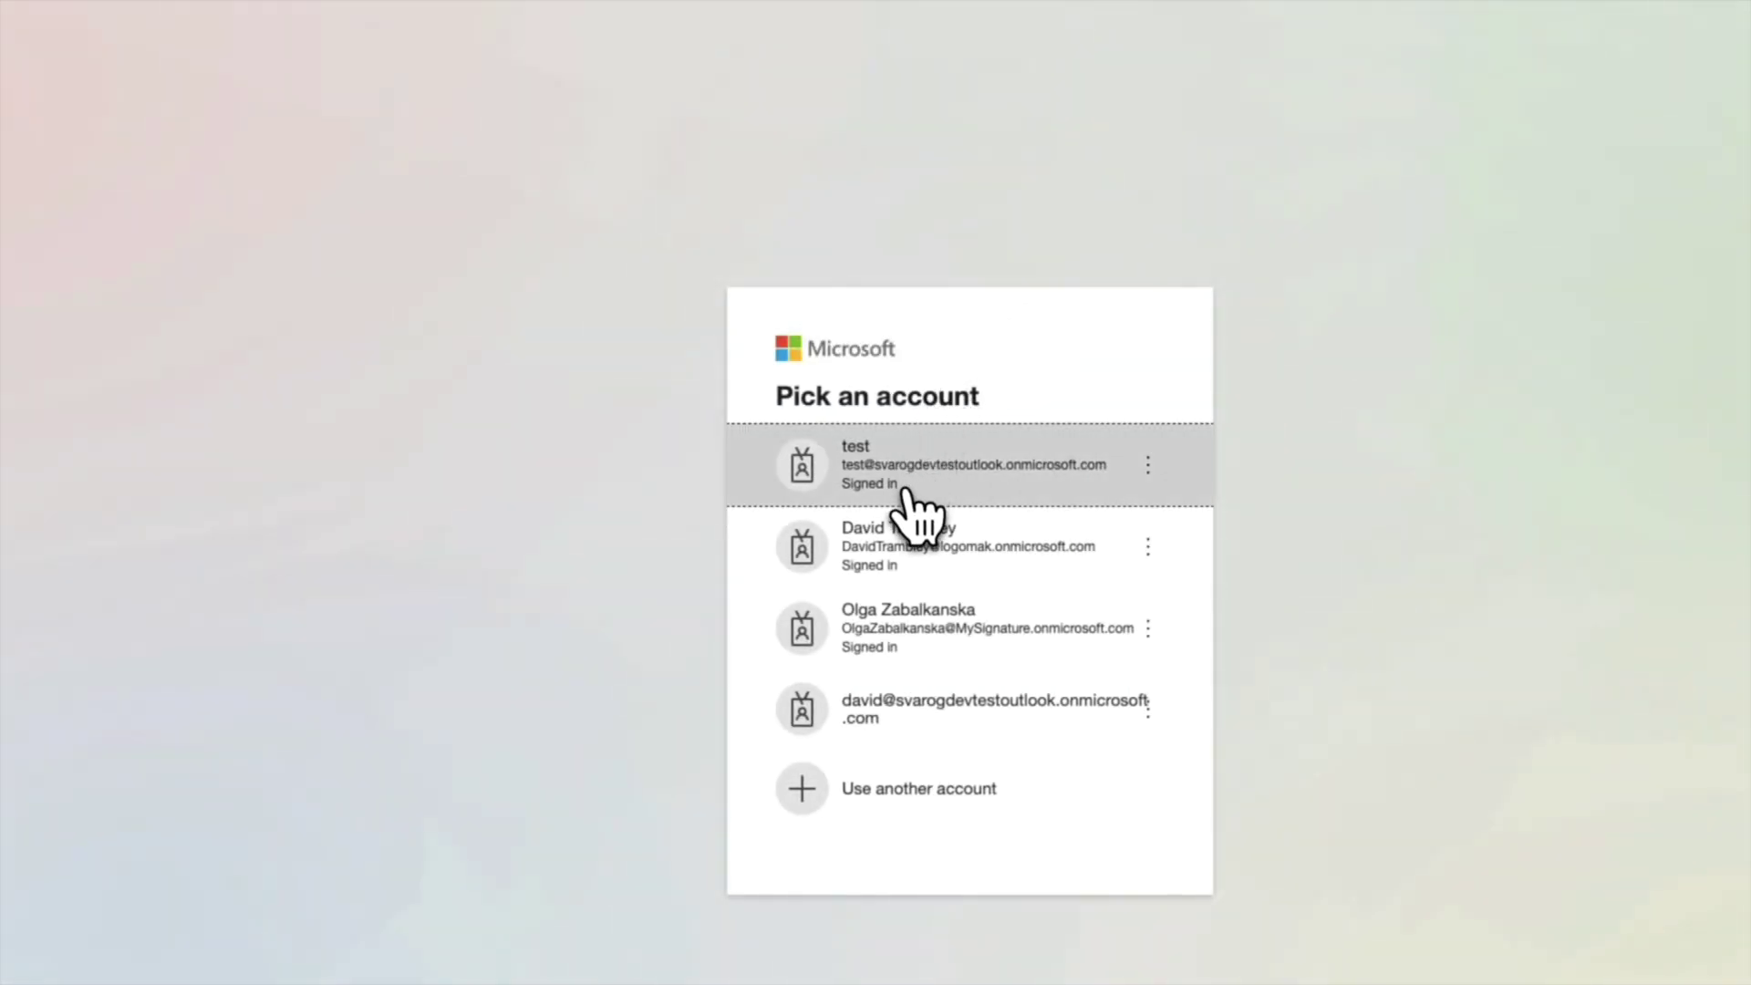
pyautogui.click(906, 493)
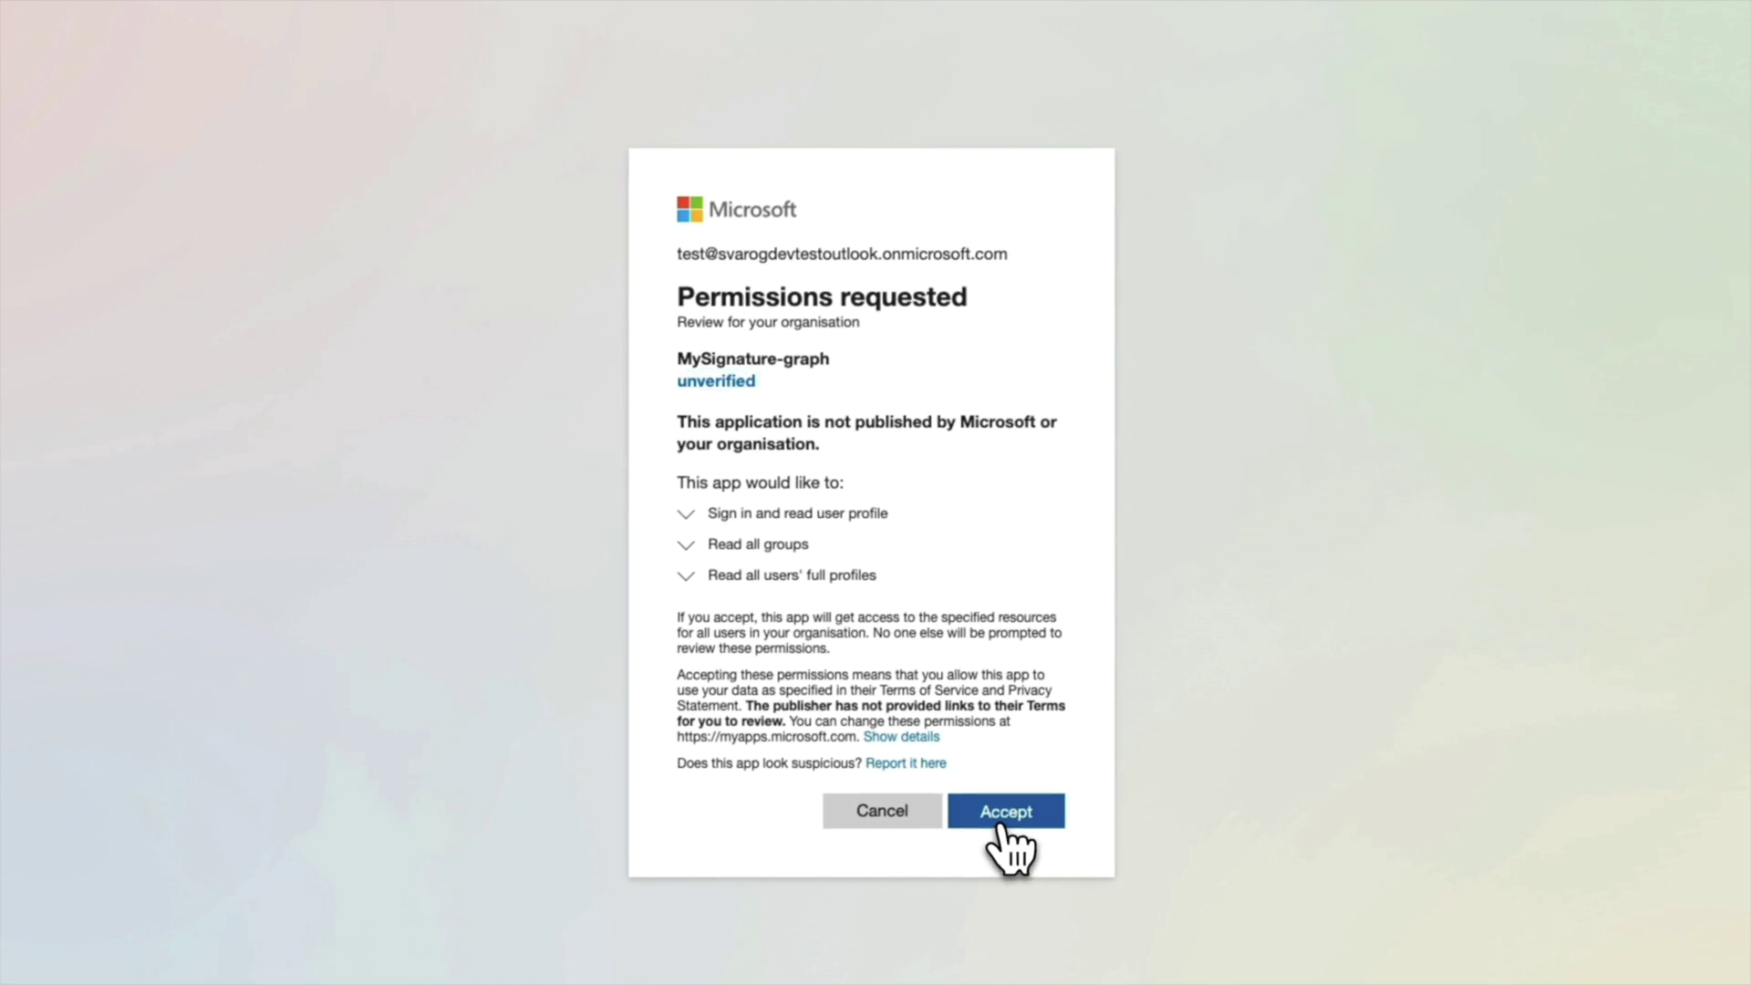
pyautogui.click(1001, 826)
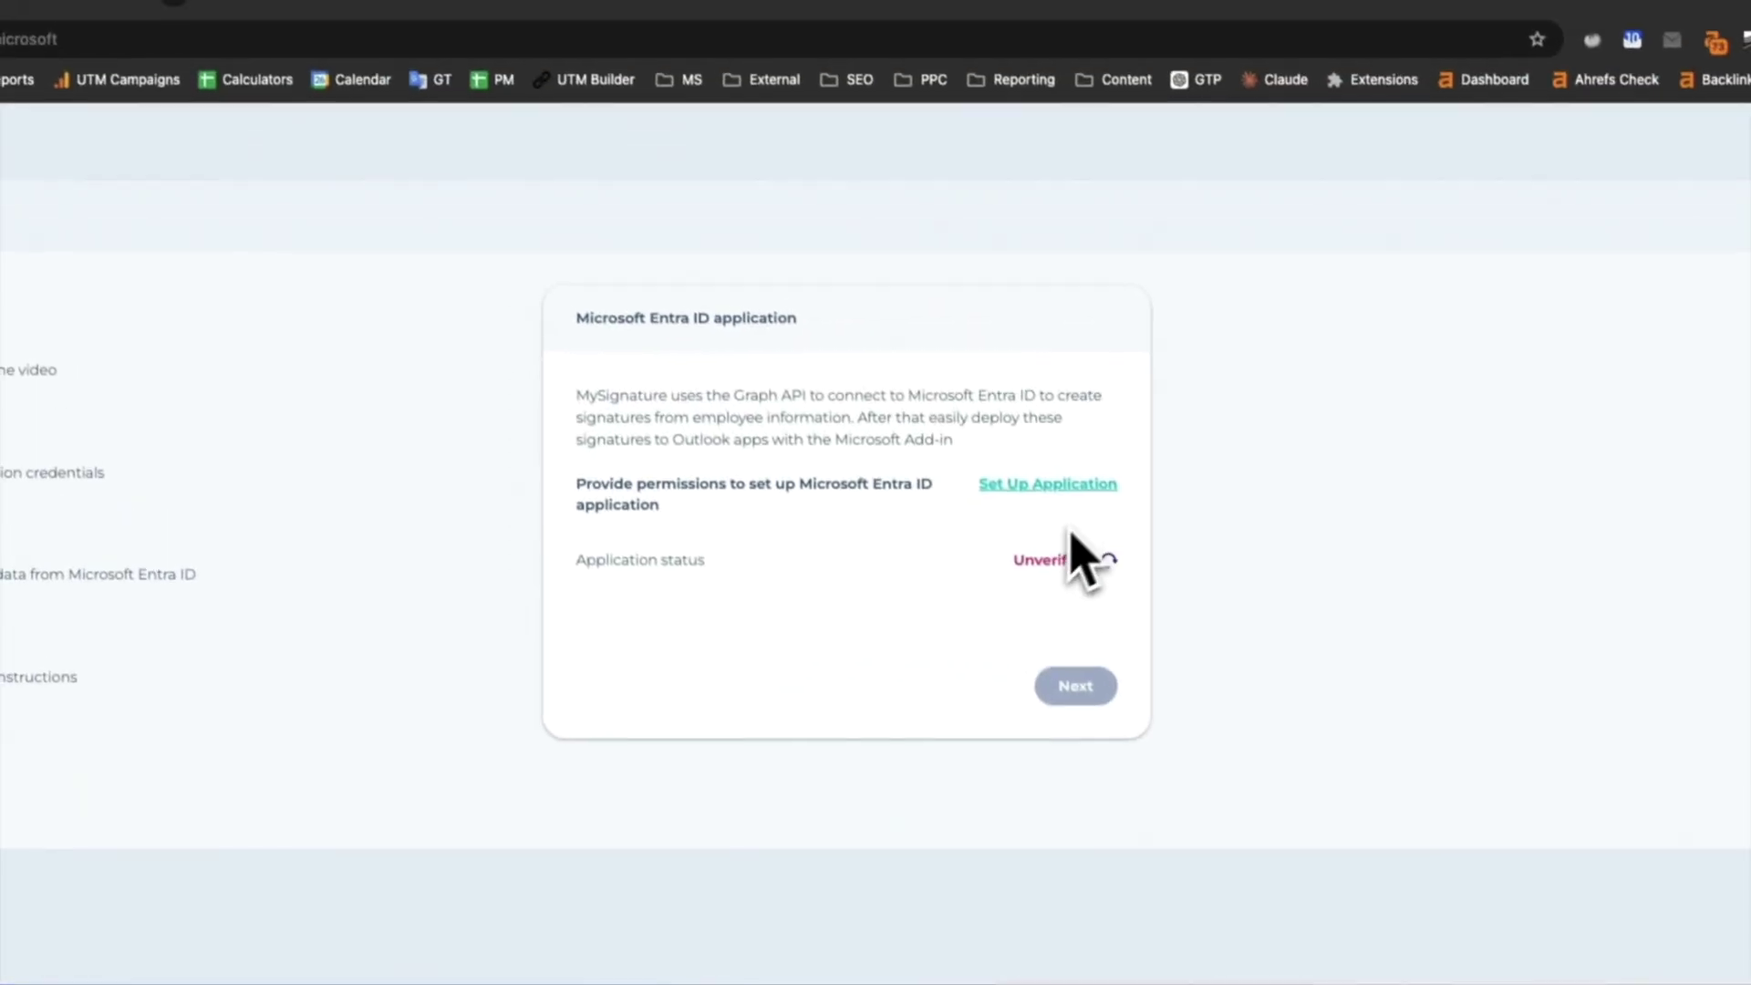
# Step: Verify the Entra ID application, continue to data import, and review the Name attribute mapping unchanged
pyautogui.click(1113, 572)
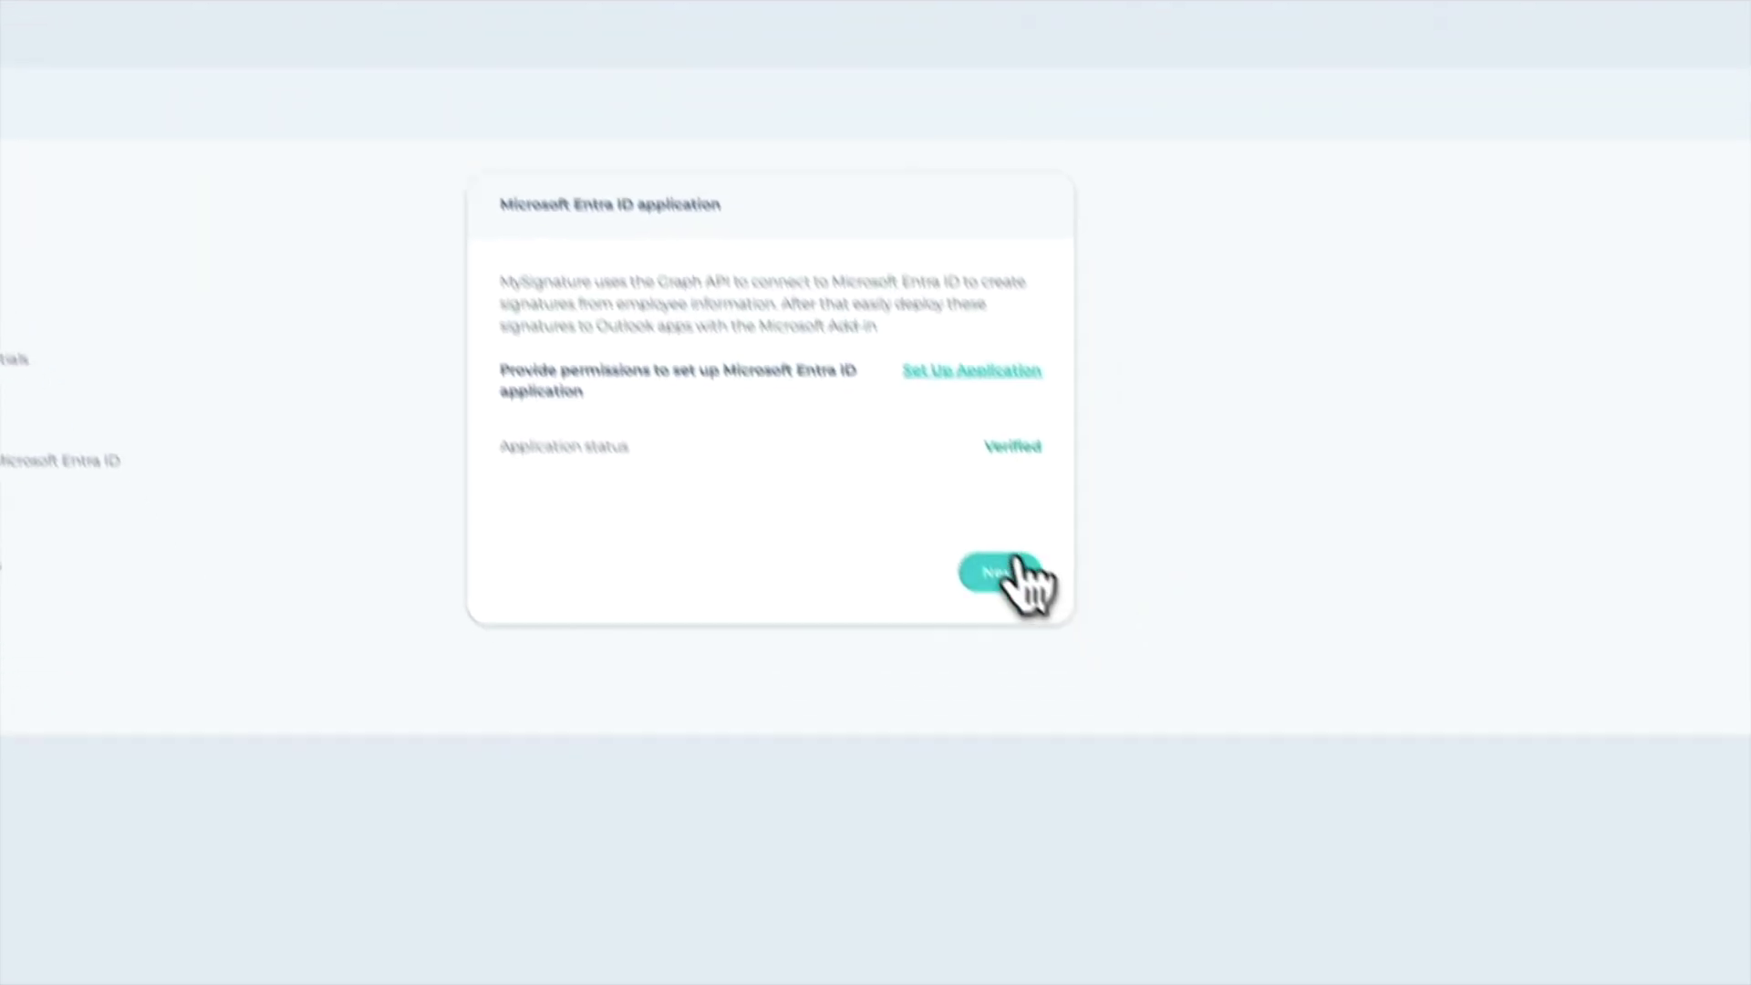
pyautogui.click(1082, 694)
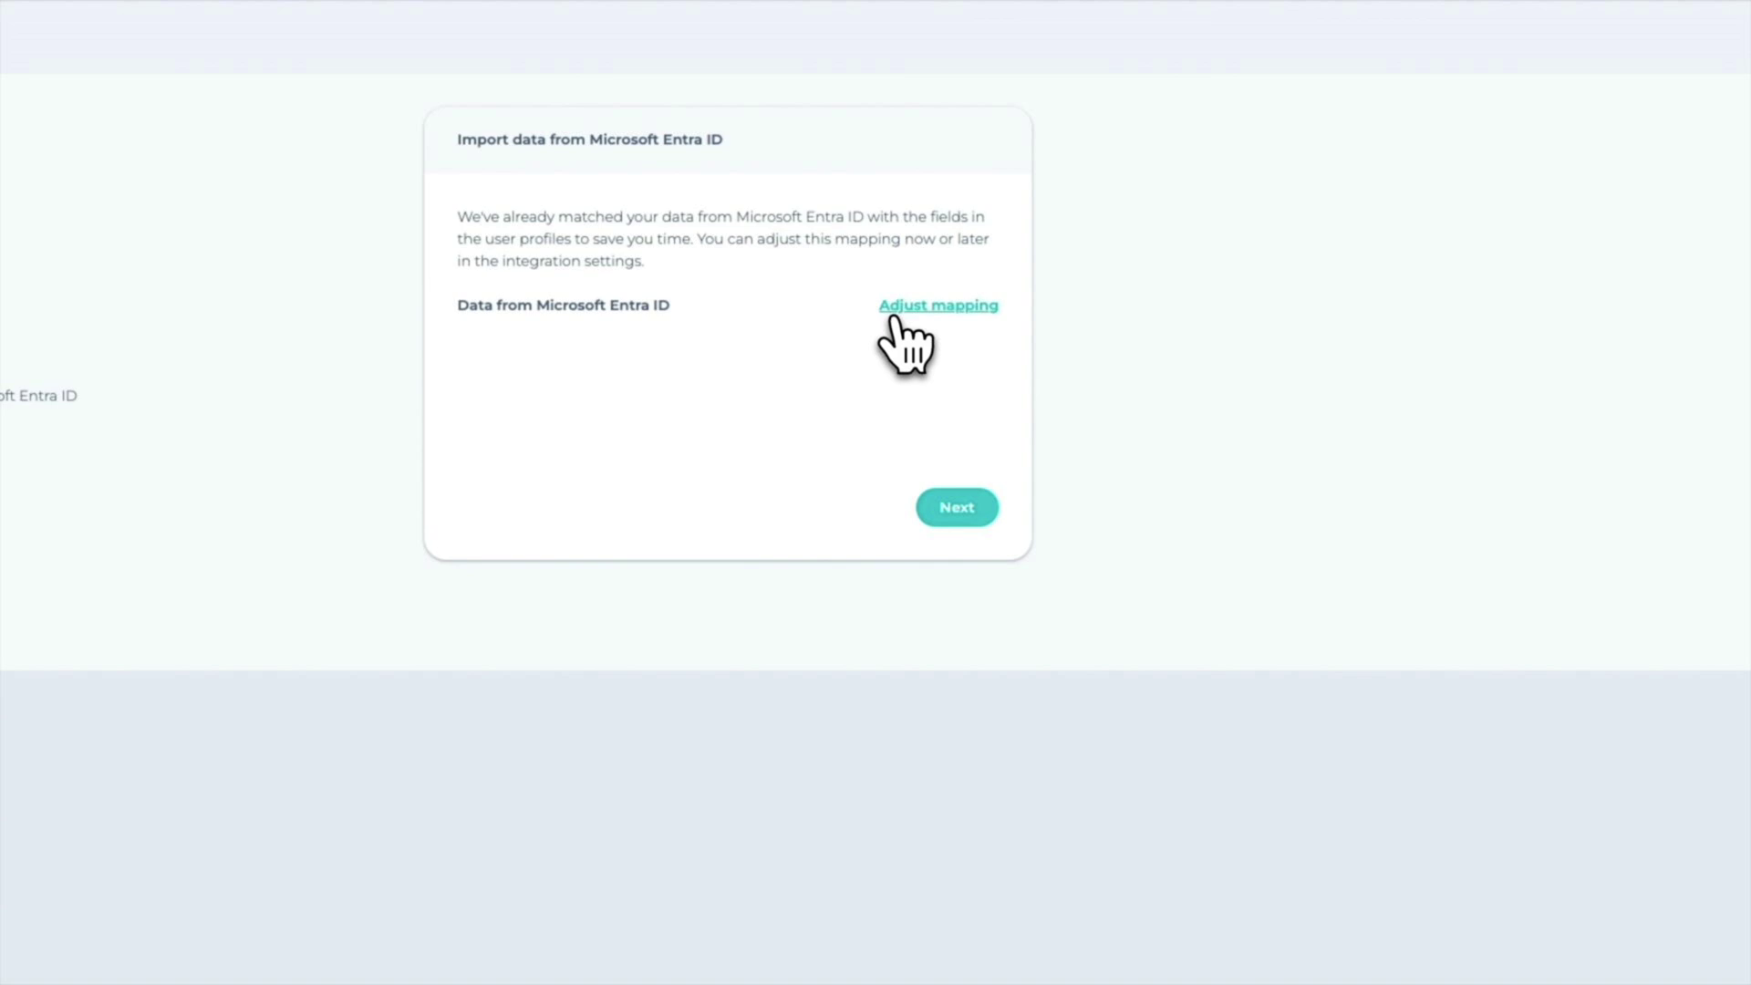
pyautogui.click(969, 313)
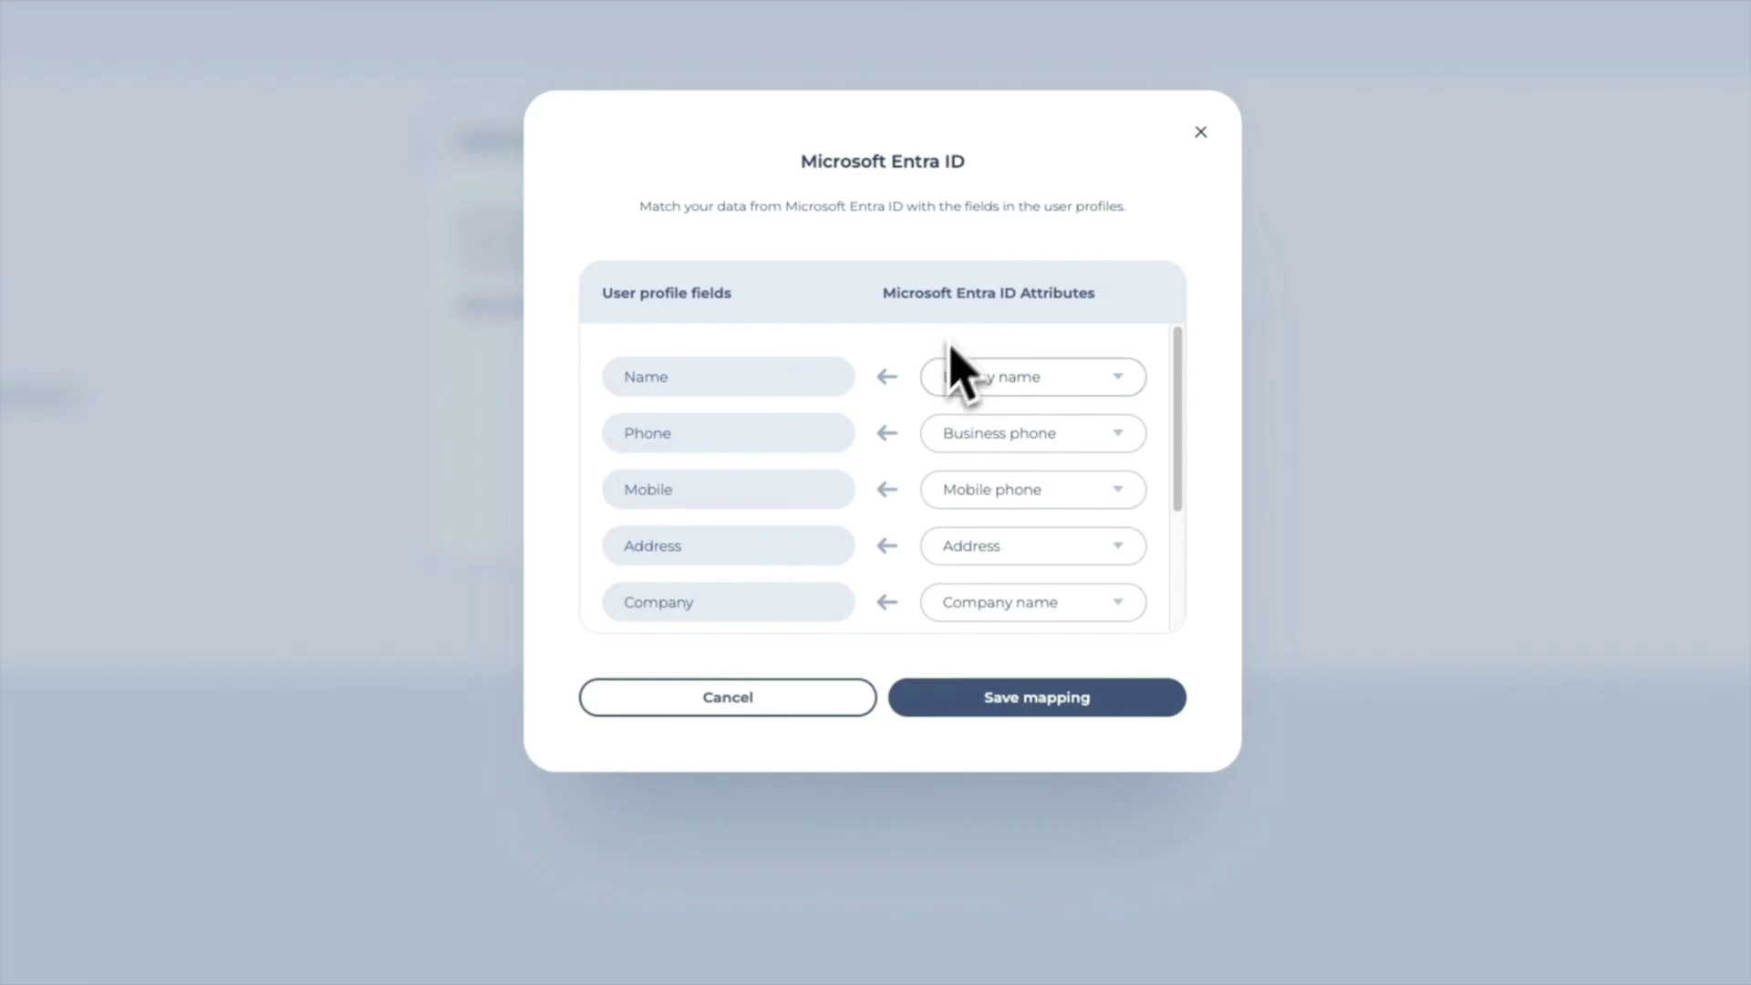
pyautogui.scroll(-3, 942, 371)
pyautogui.scroll(3, 907, 449)
pyautogui.click(1019, 378)
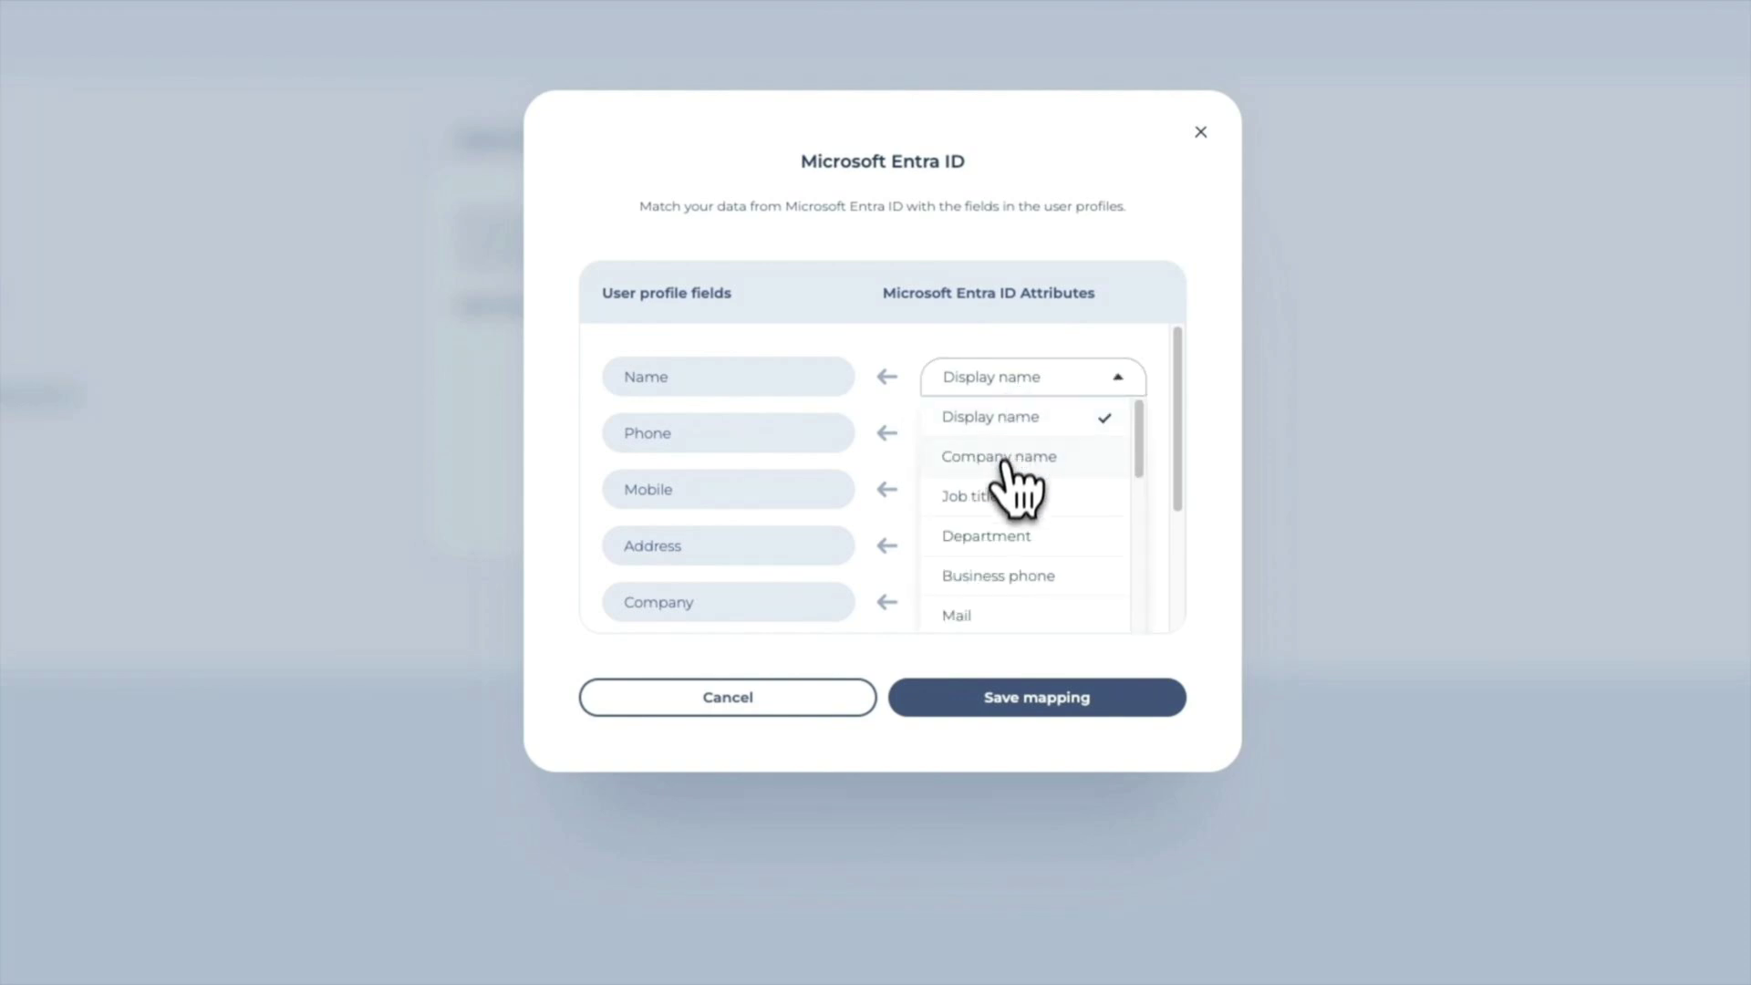
pyautogui.scroll(-5, 1001, 576)
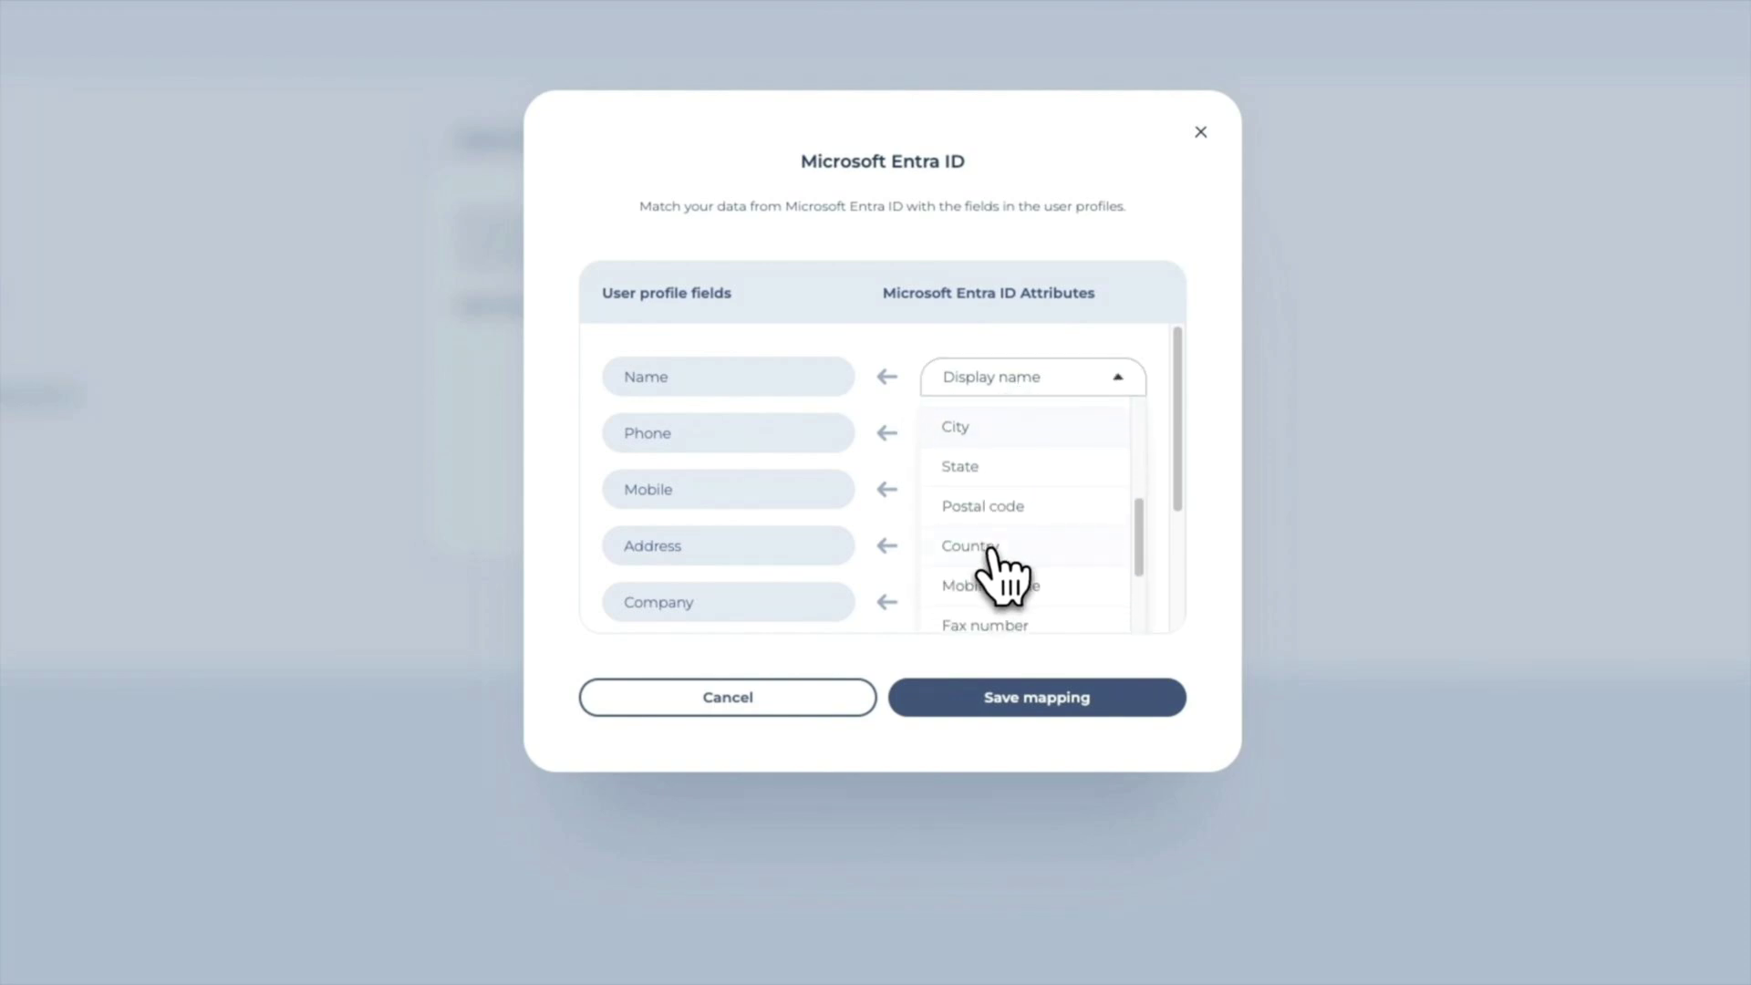
pyautogui.scroll(5, 1001, 576)
pyautogui.click(1017, 378)
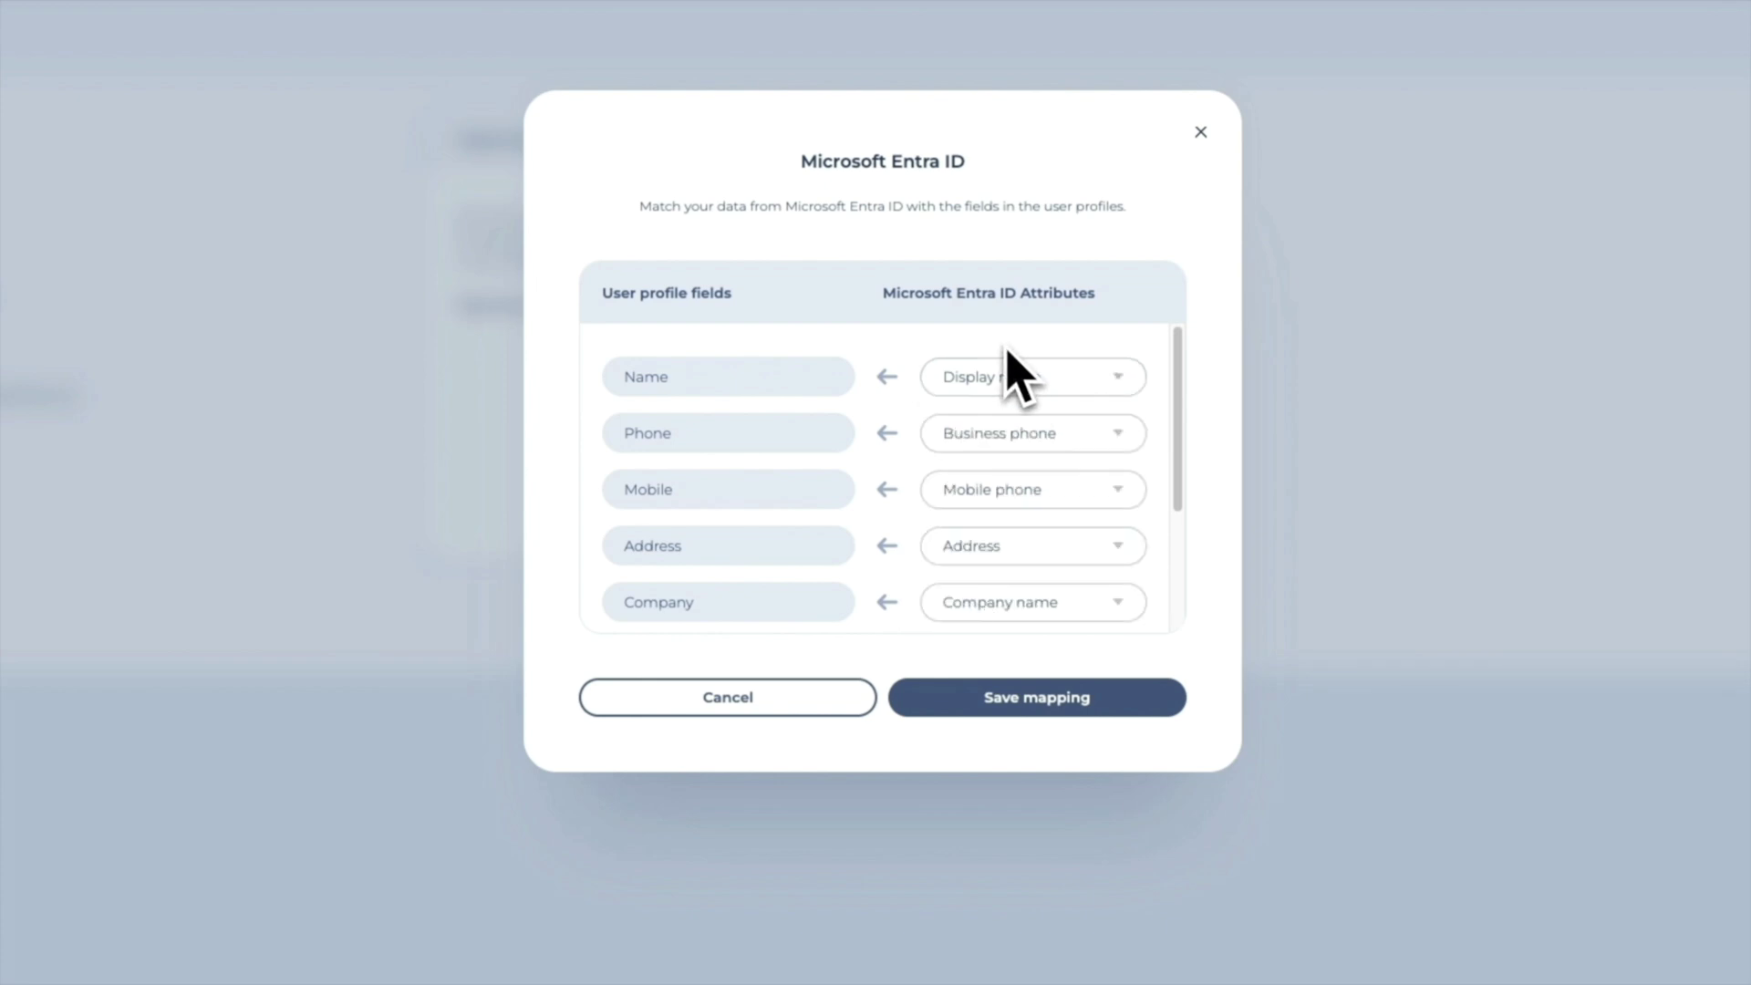
# Step: Save the field mapping, pass the add-in instructions and confirm the Microsoft 365 connection
pyautogui.click(997, 698)
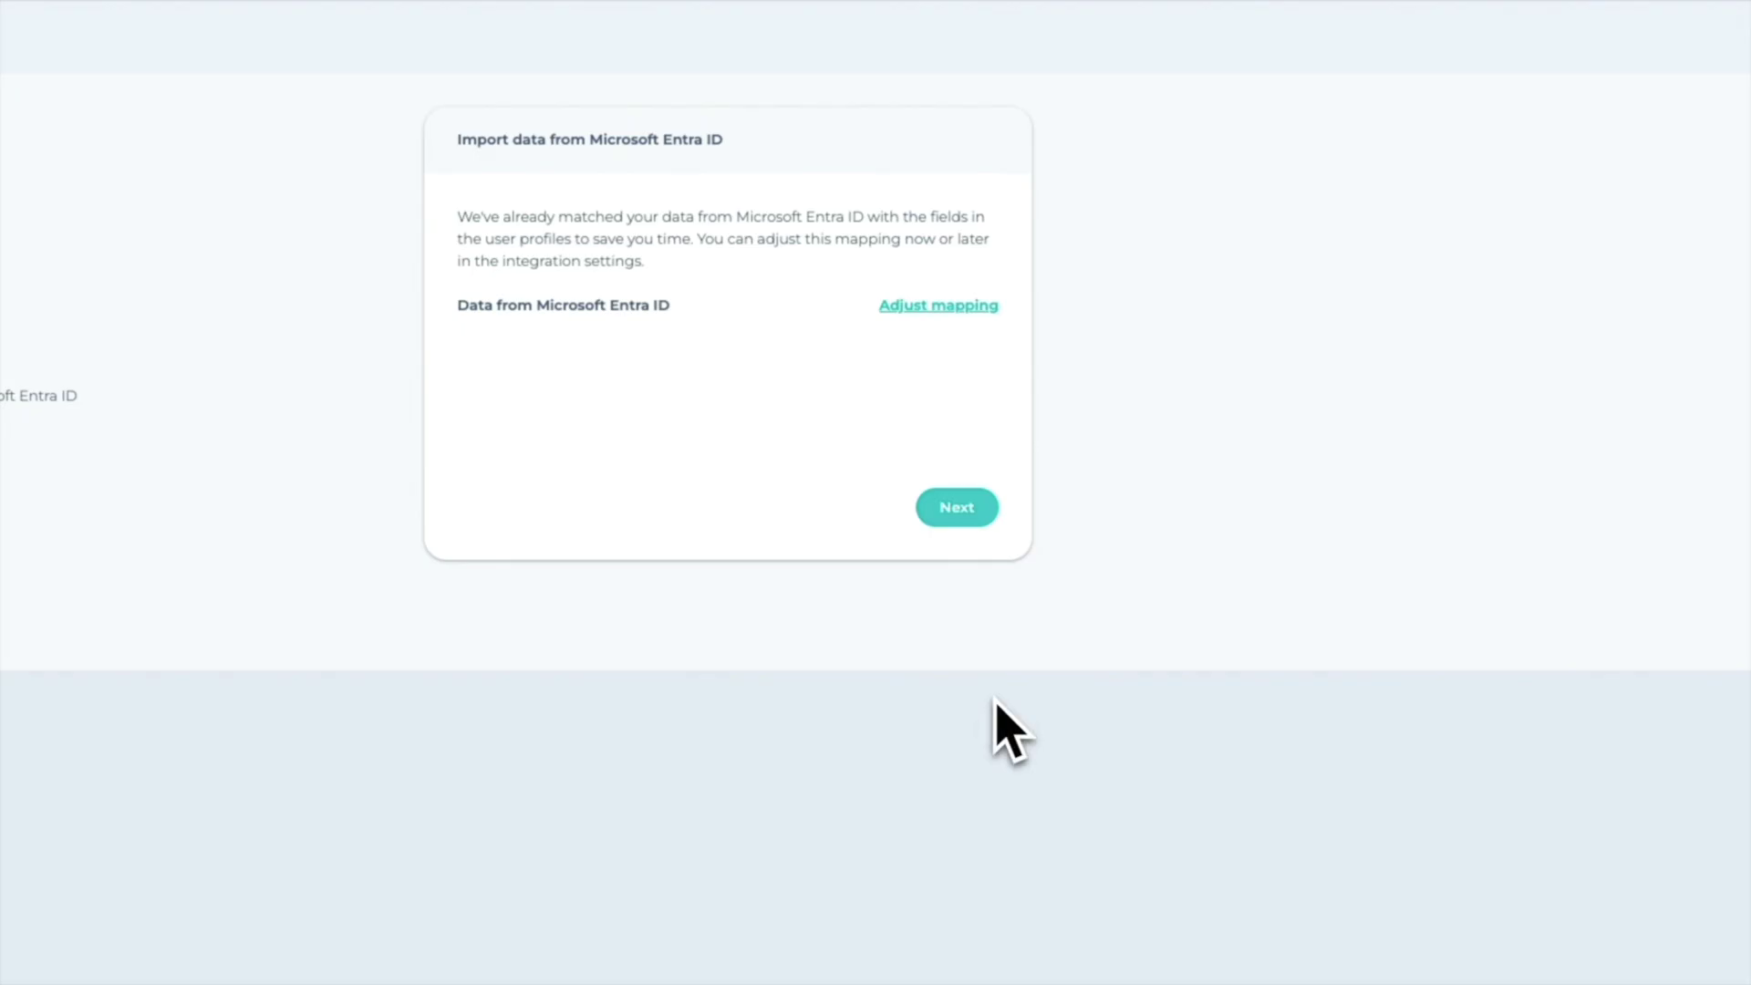
pyautogui.click(946, 529)
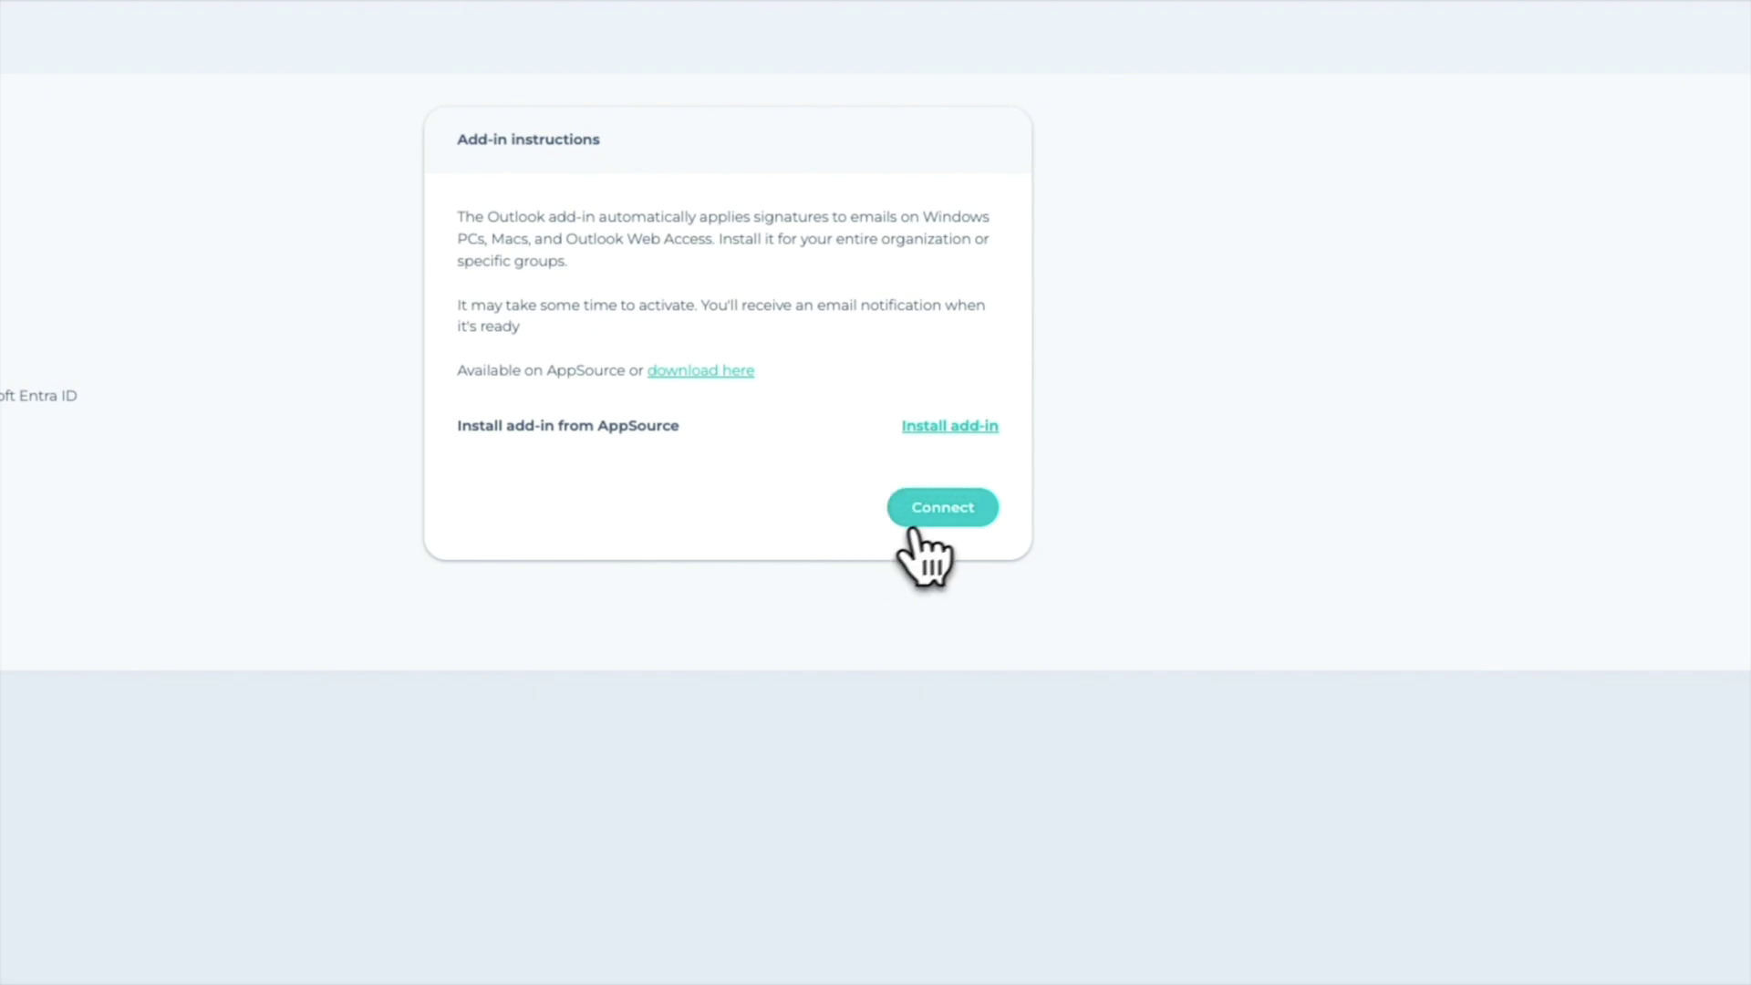
pyautogui.click(939, 524)
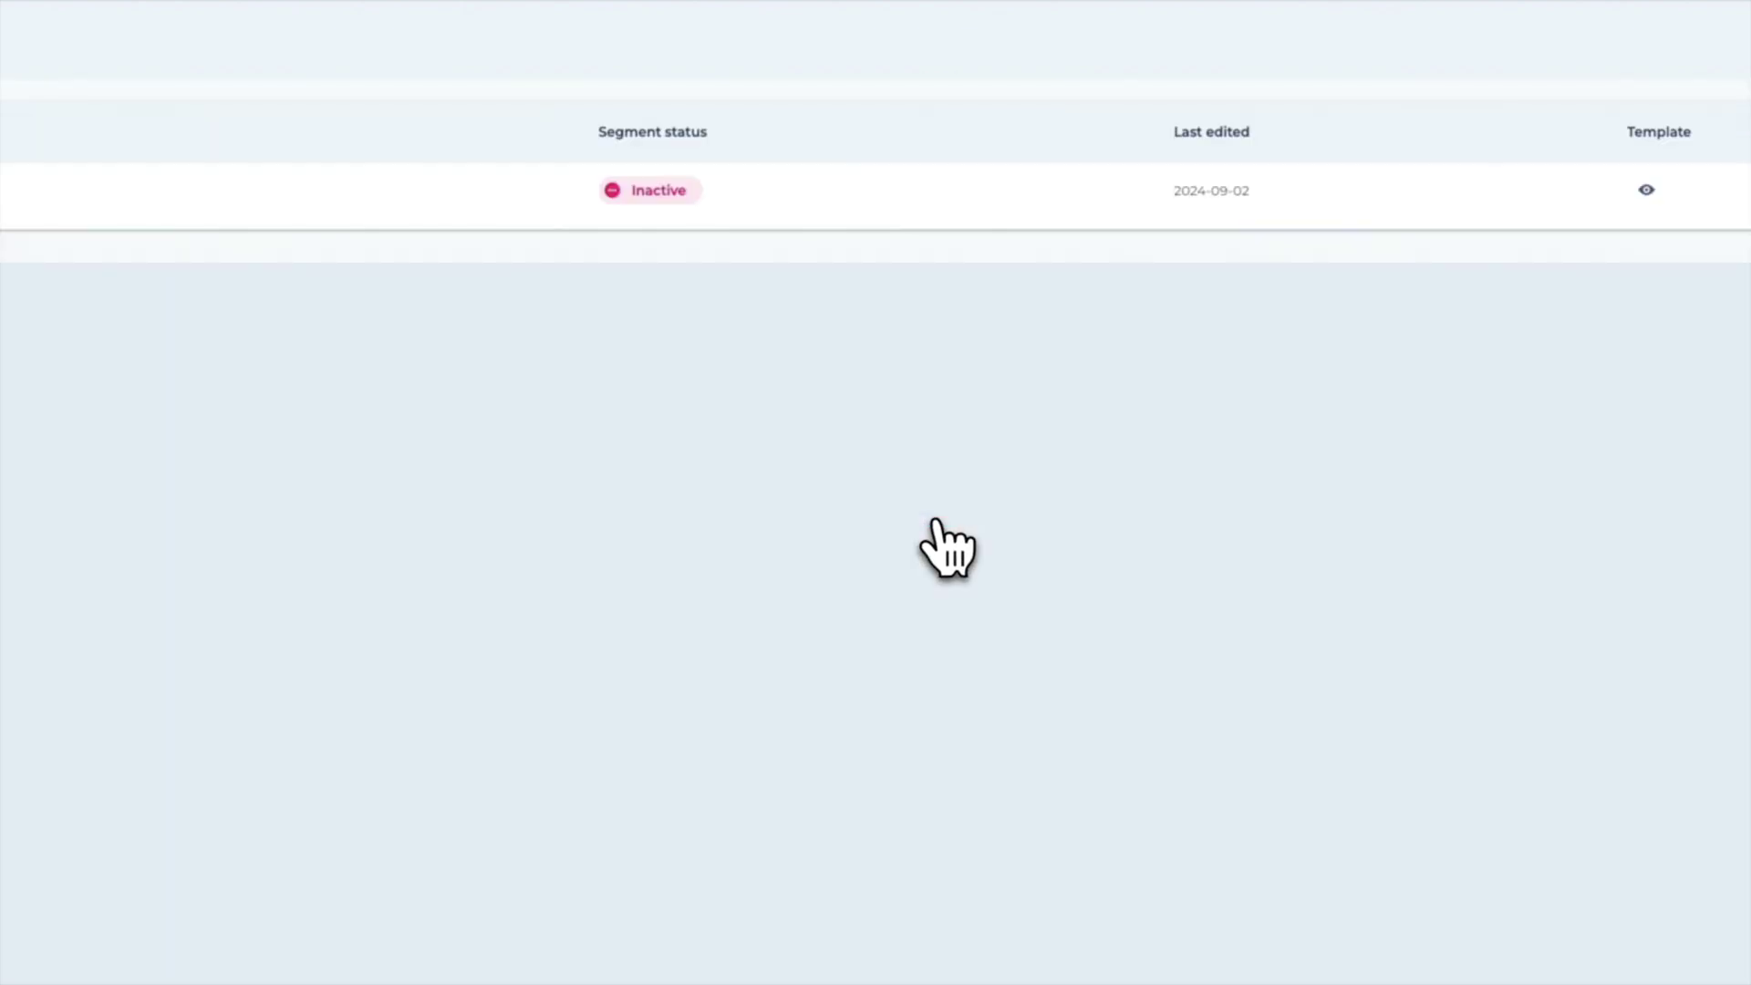
pyautogui.click(1719, 148)
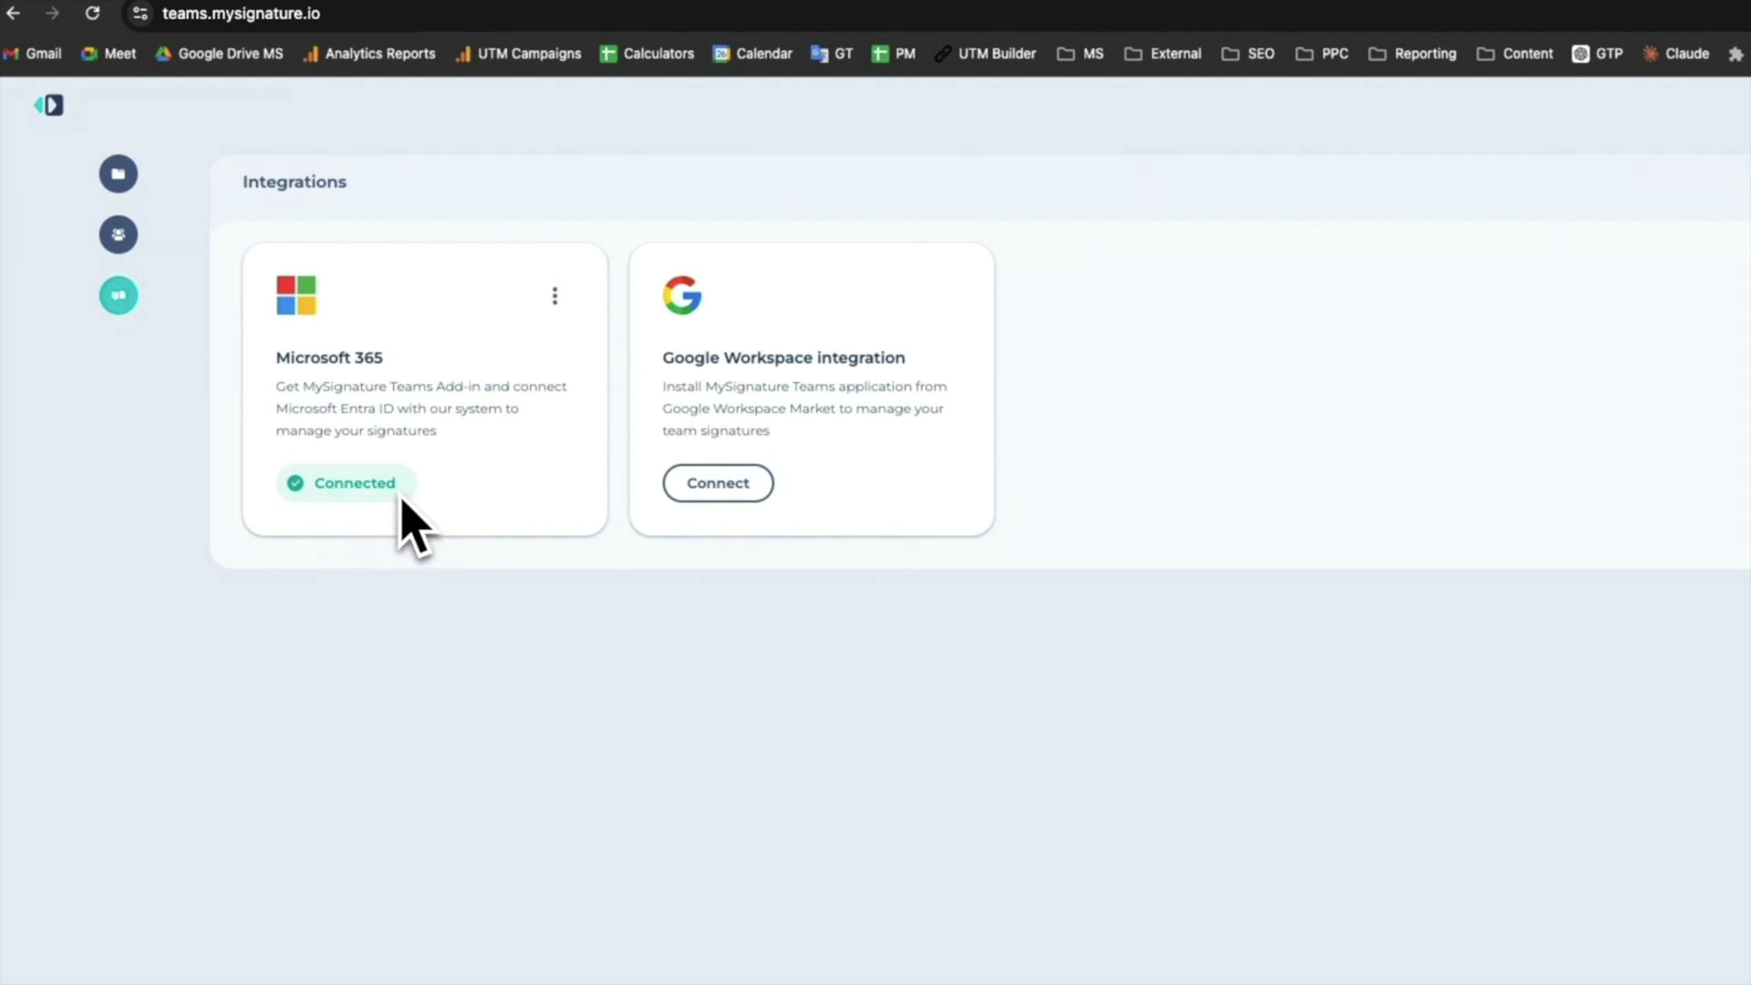
# Step: On the Users page, select all Entra ID groups except C-level, re-adding one deselected user
pyautogui.click(119, 235)
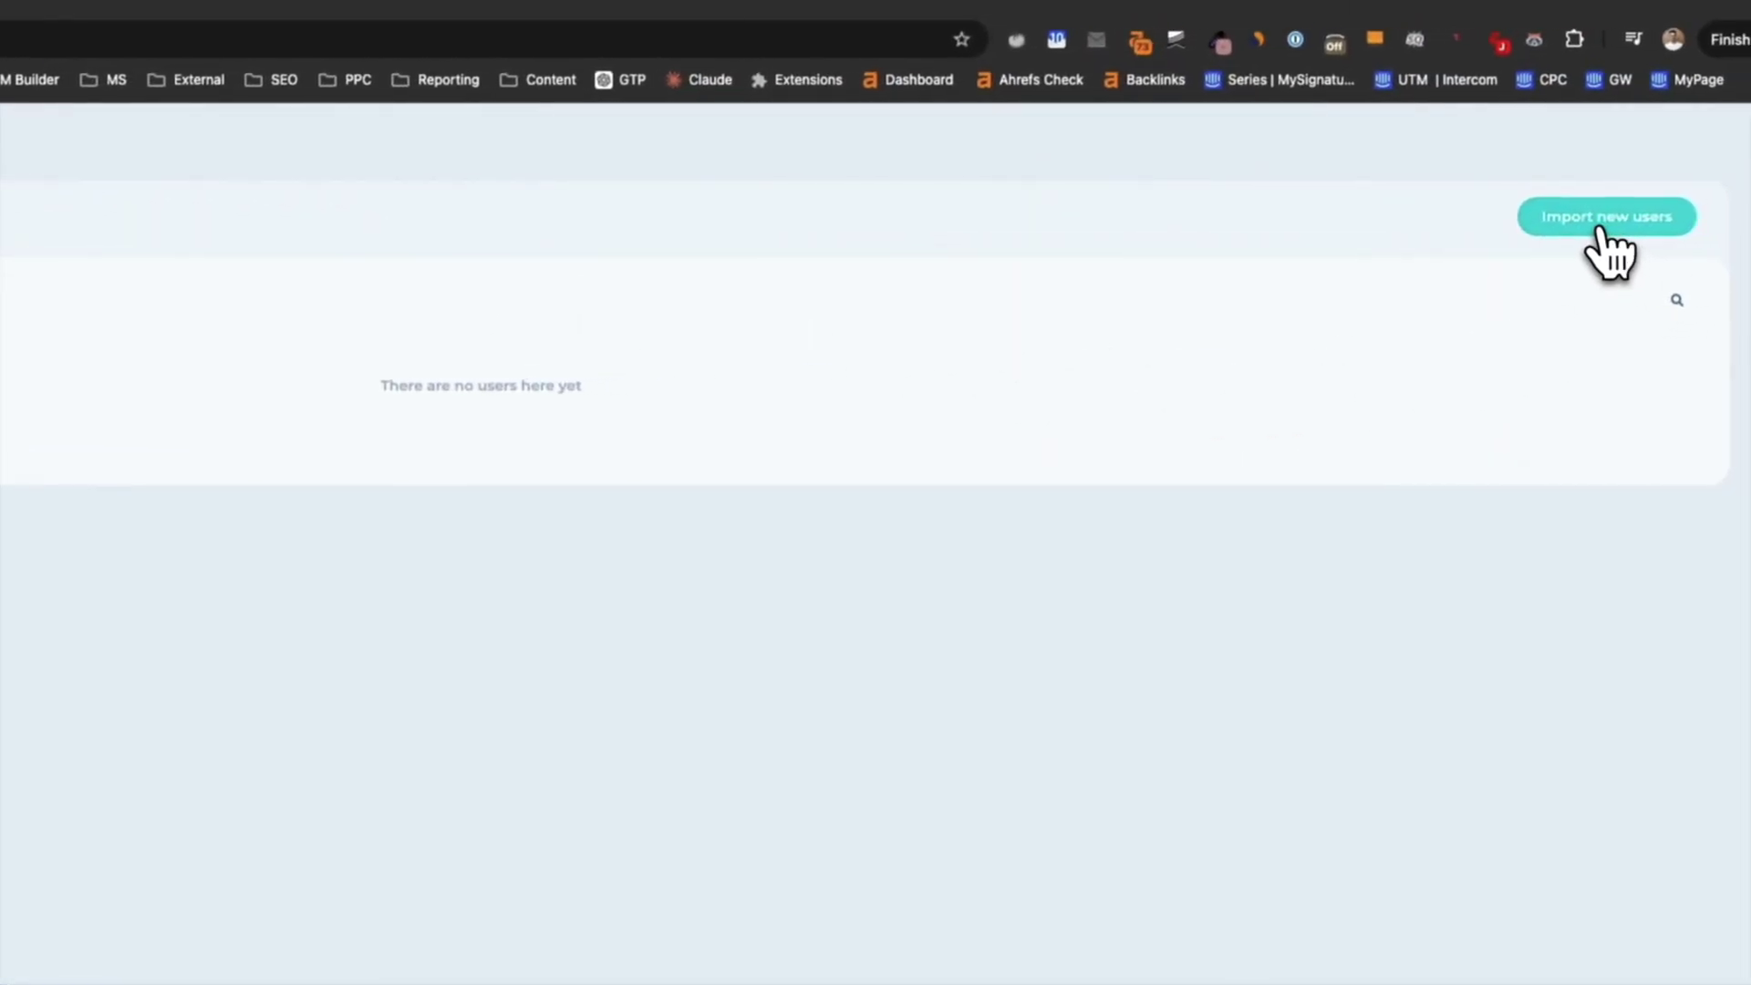
pyautogui.click(1603, 228)
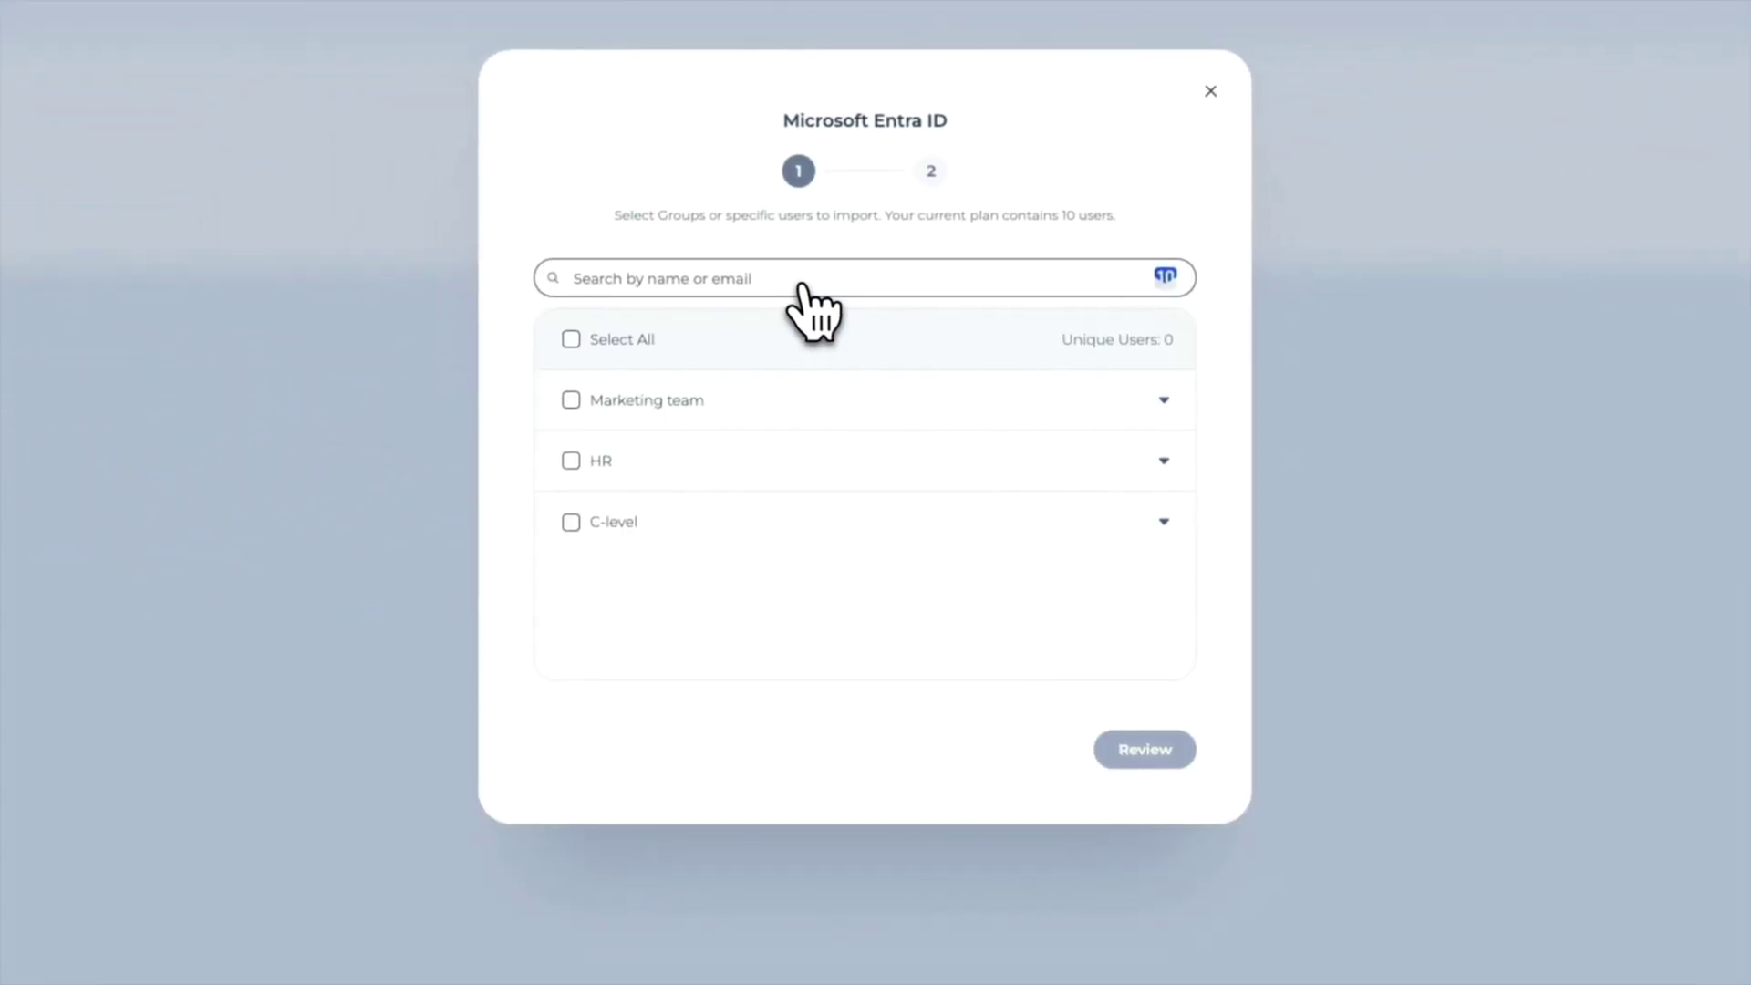
pyautogui.click(572, 402)
pyautogui.click(1165, 402)
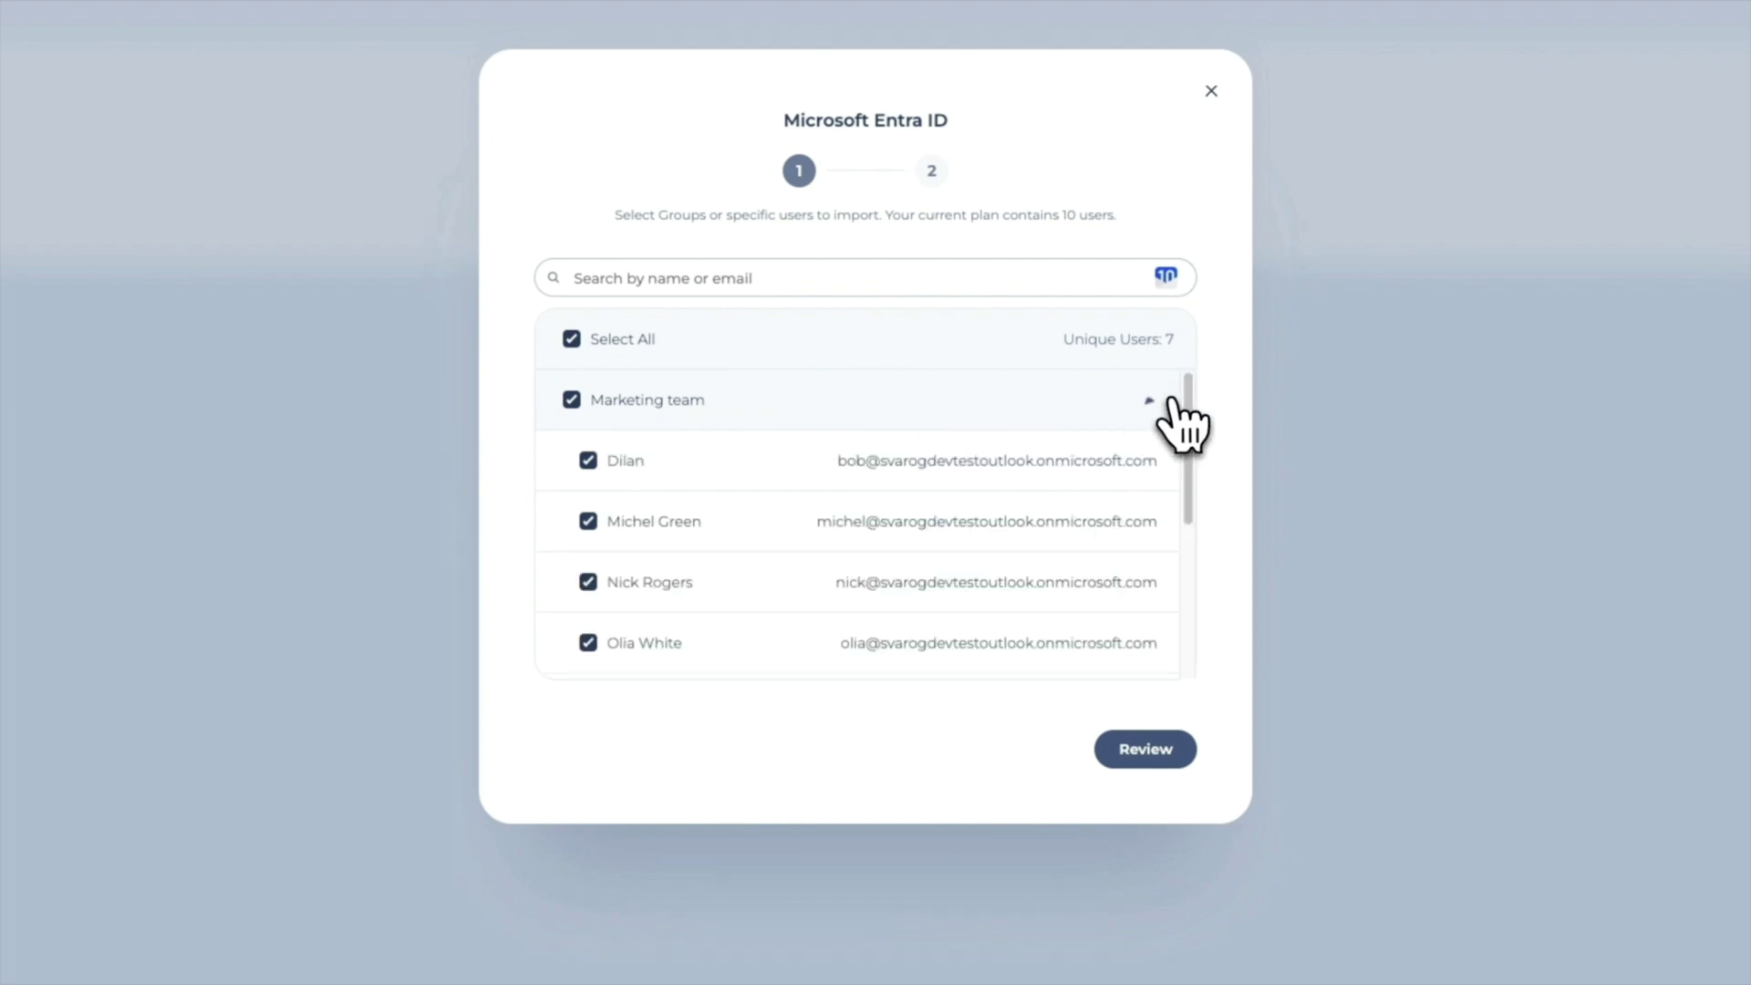
pyautogui.scroll(-1, 712, 557)
pyautogui.scroll(-4, 702, 557)
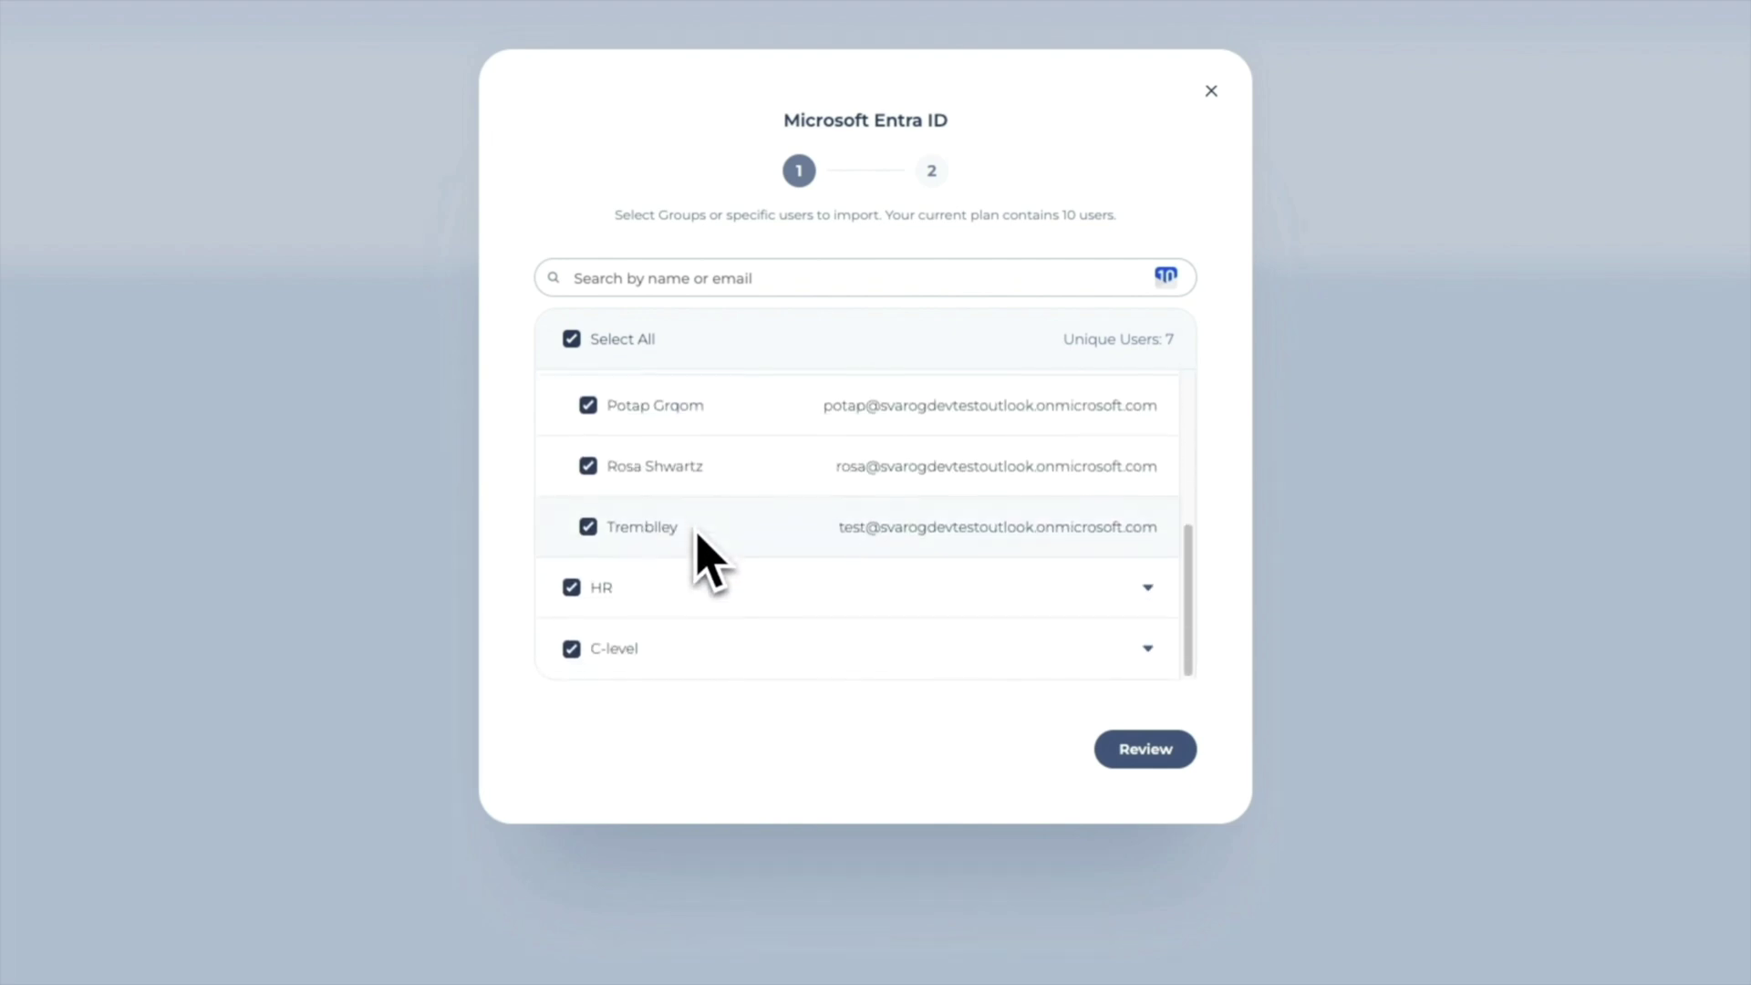
pyautogui.click(1147, 588)
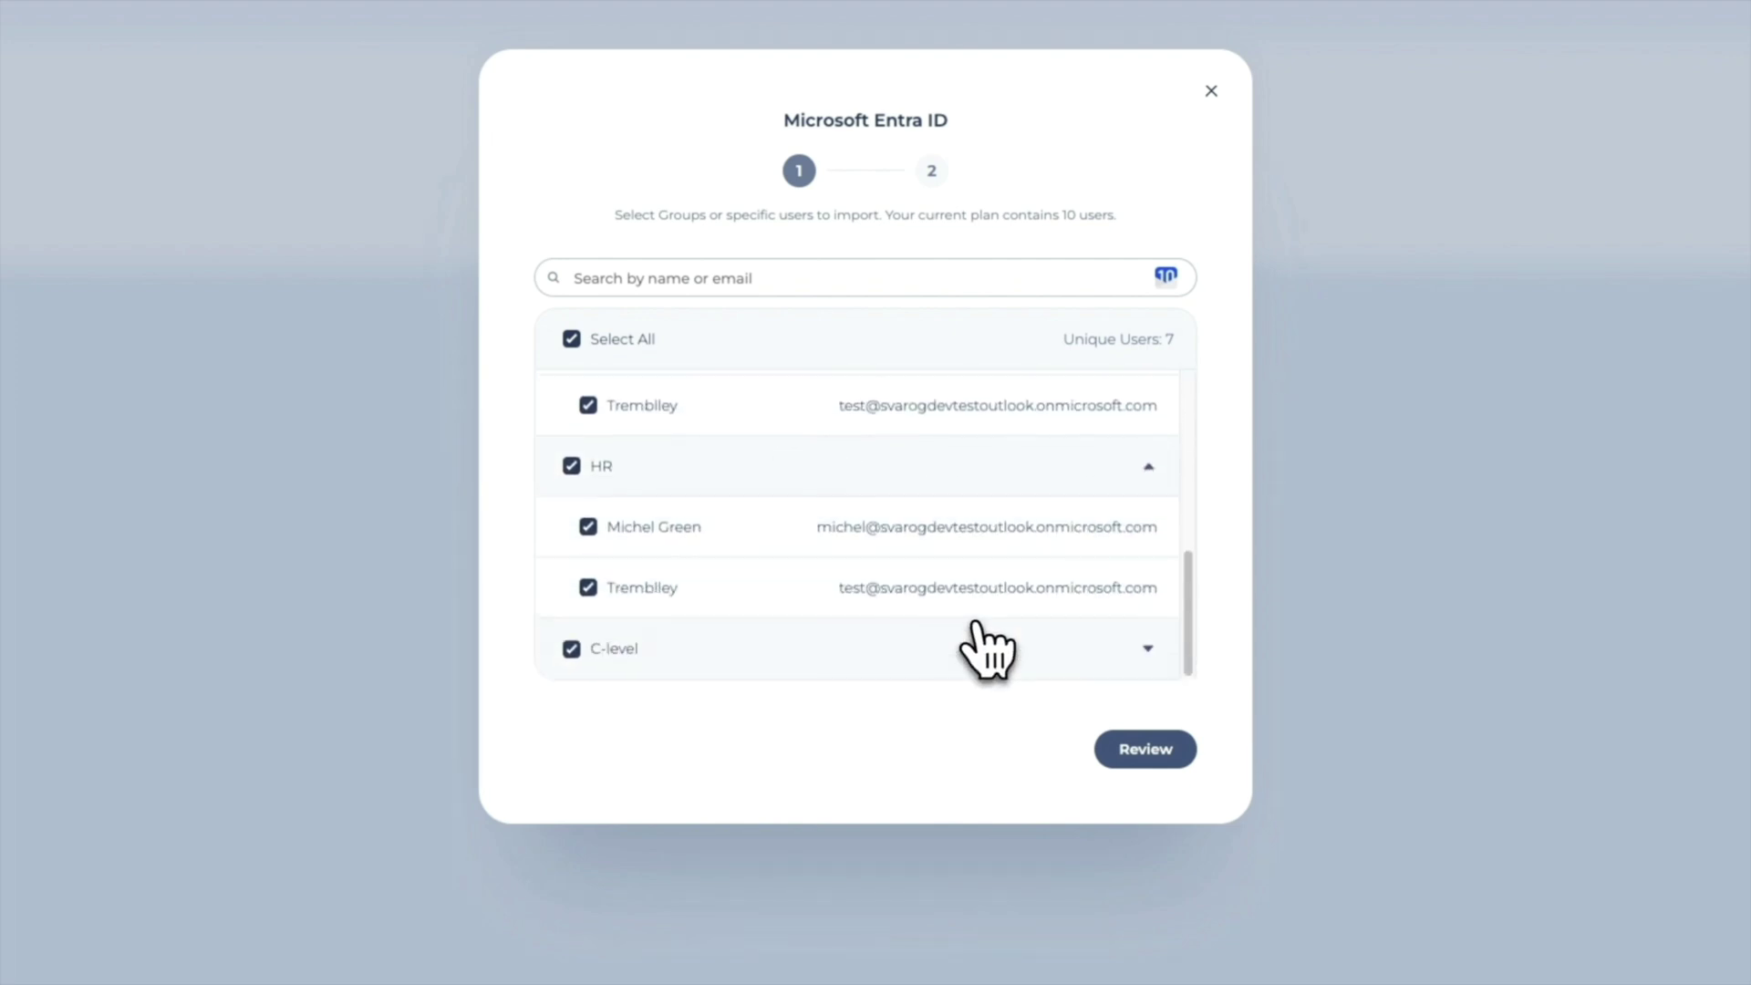
pyautogui.click(1147, 649)
pyautogui.click(572, 490)
pyautogui.scroll(4, 832, 470)
pyautogui.scroll(5, 825, 484)
pyautogui.click(589, 511)
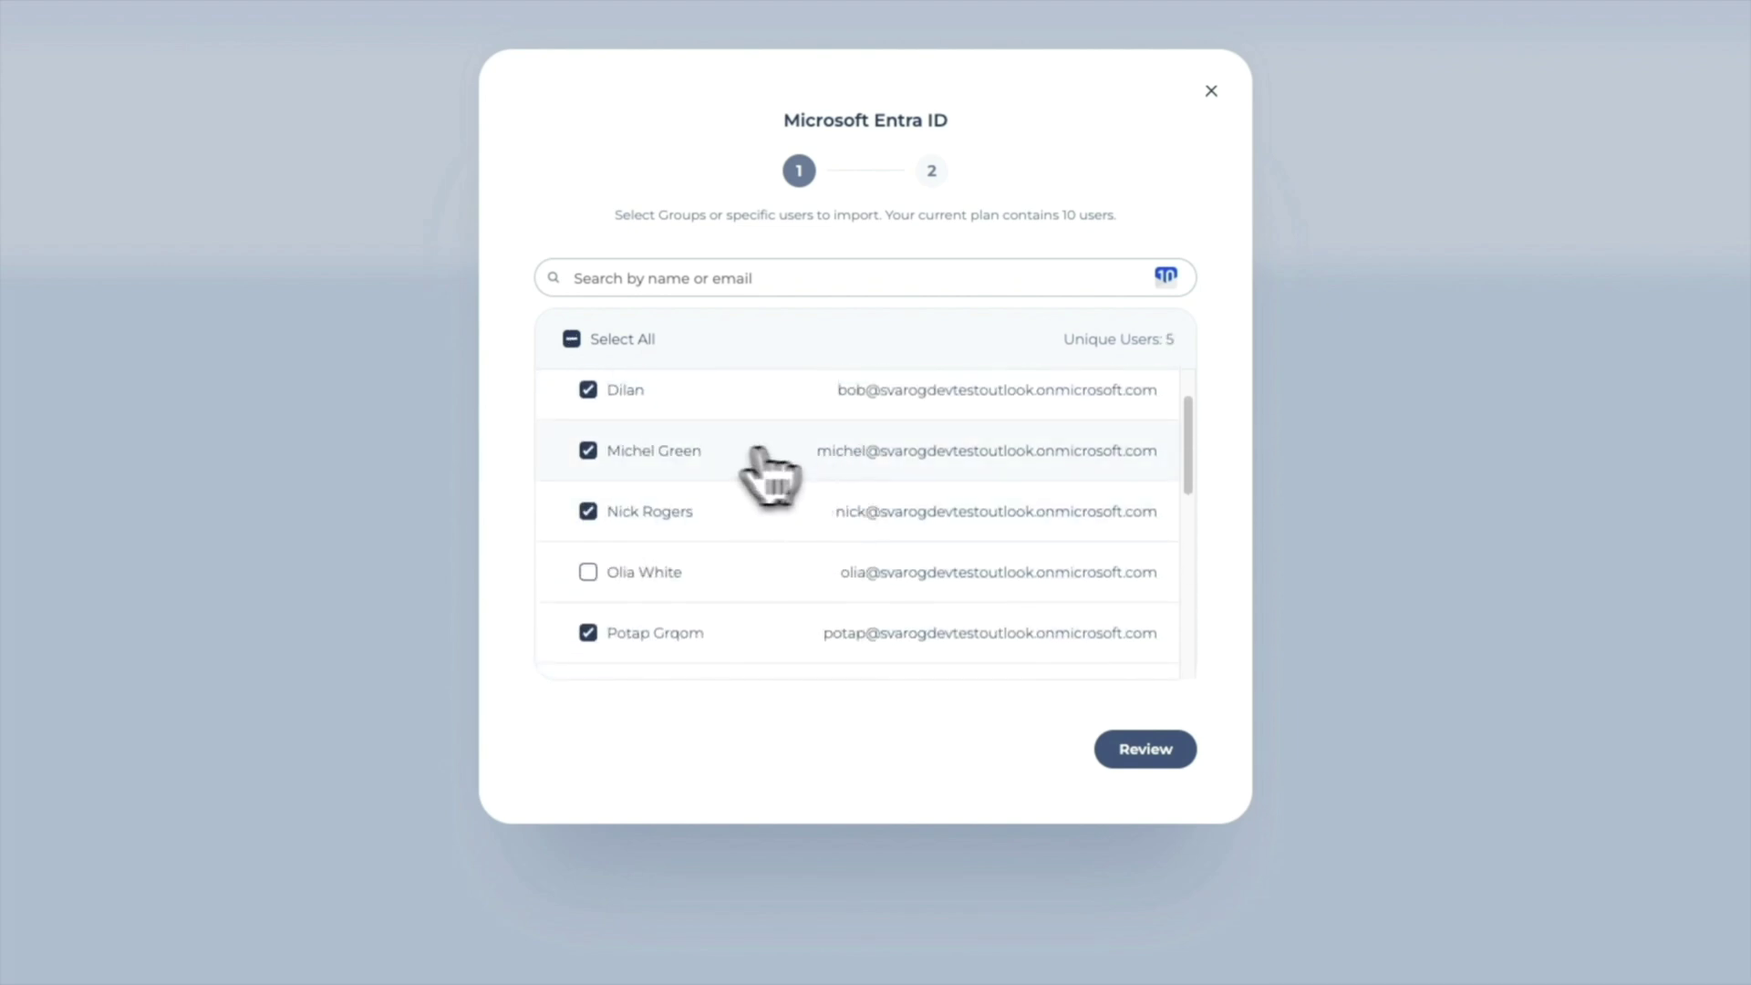
# Step: Review the chosen users, expanding the C-level, HR and Marketing groups to check members
pyautogui.click(1146, 749)
pyautogui.click(1163, 469)
pyautogui.click(1166, 411)
pyautogui.click(1165, 350)
pyautogui.scroll(-5, 958, 529)
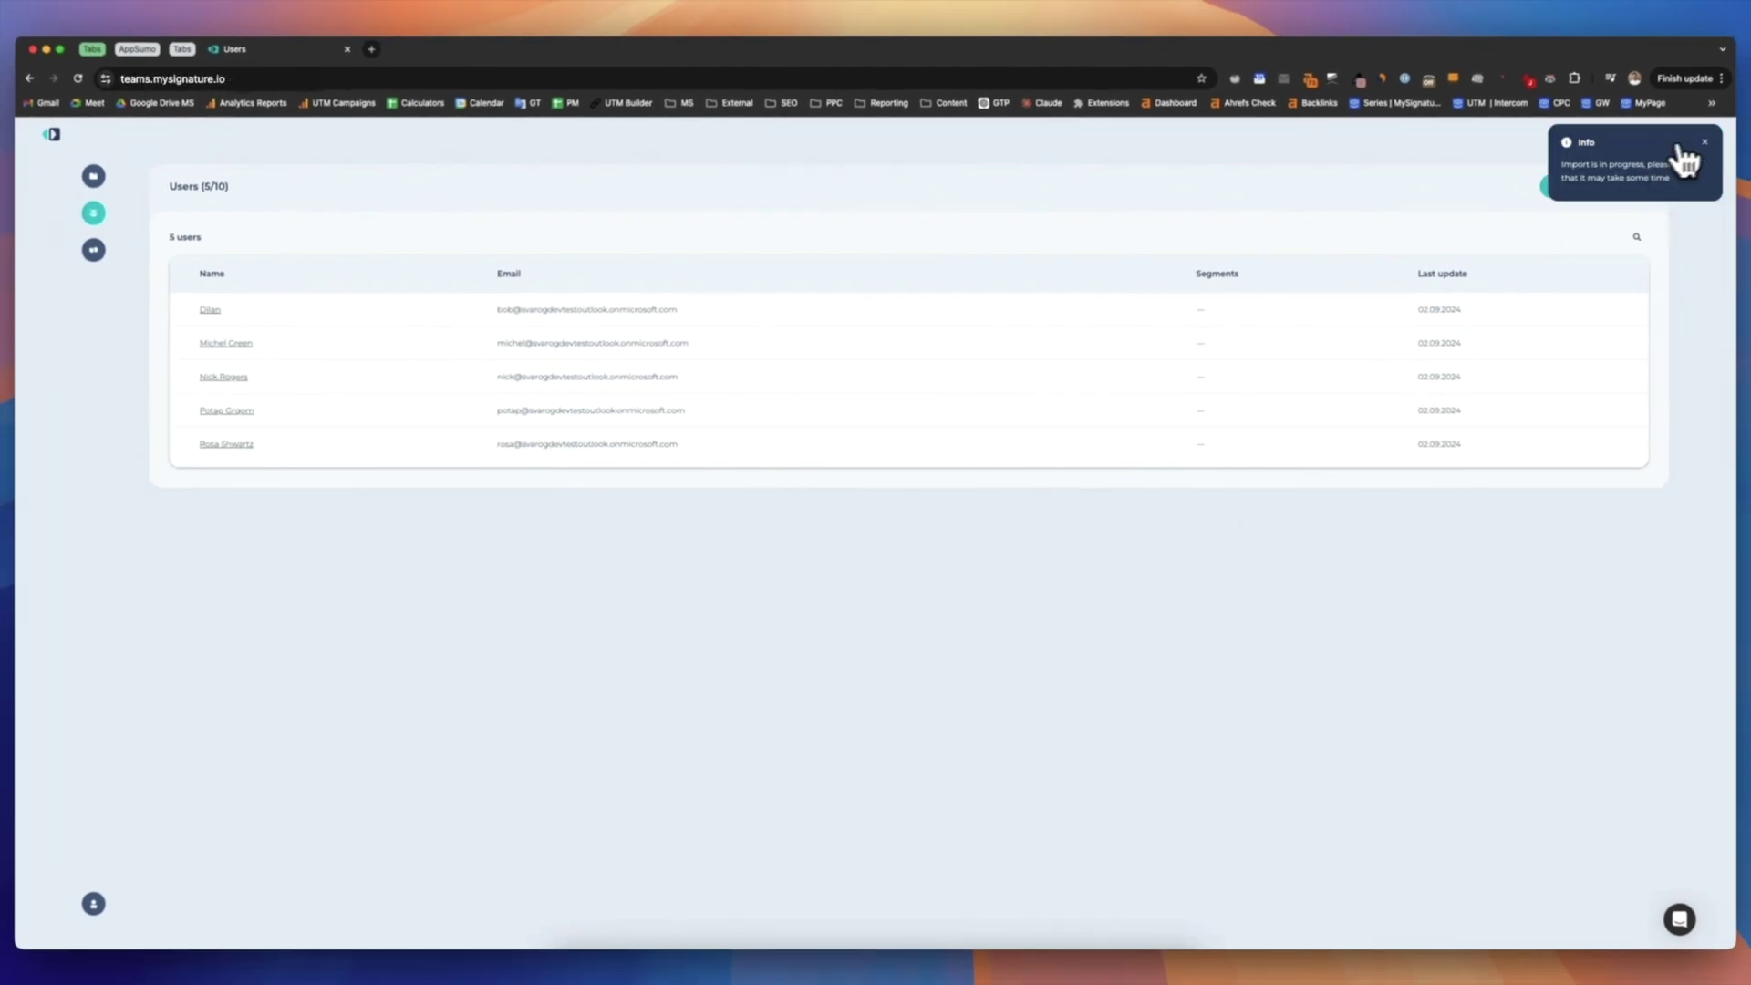
# Step: Dismiss the import notification and switch from Users to the Segments page
pyautogui.click(1702, 144)
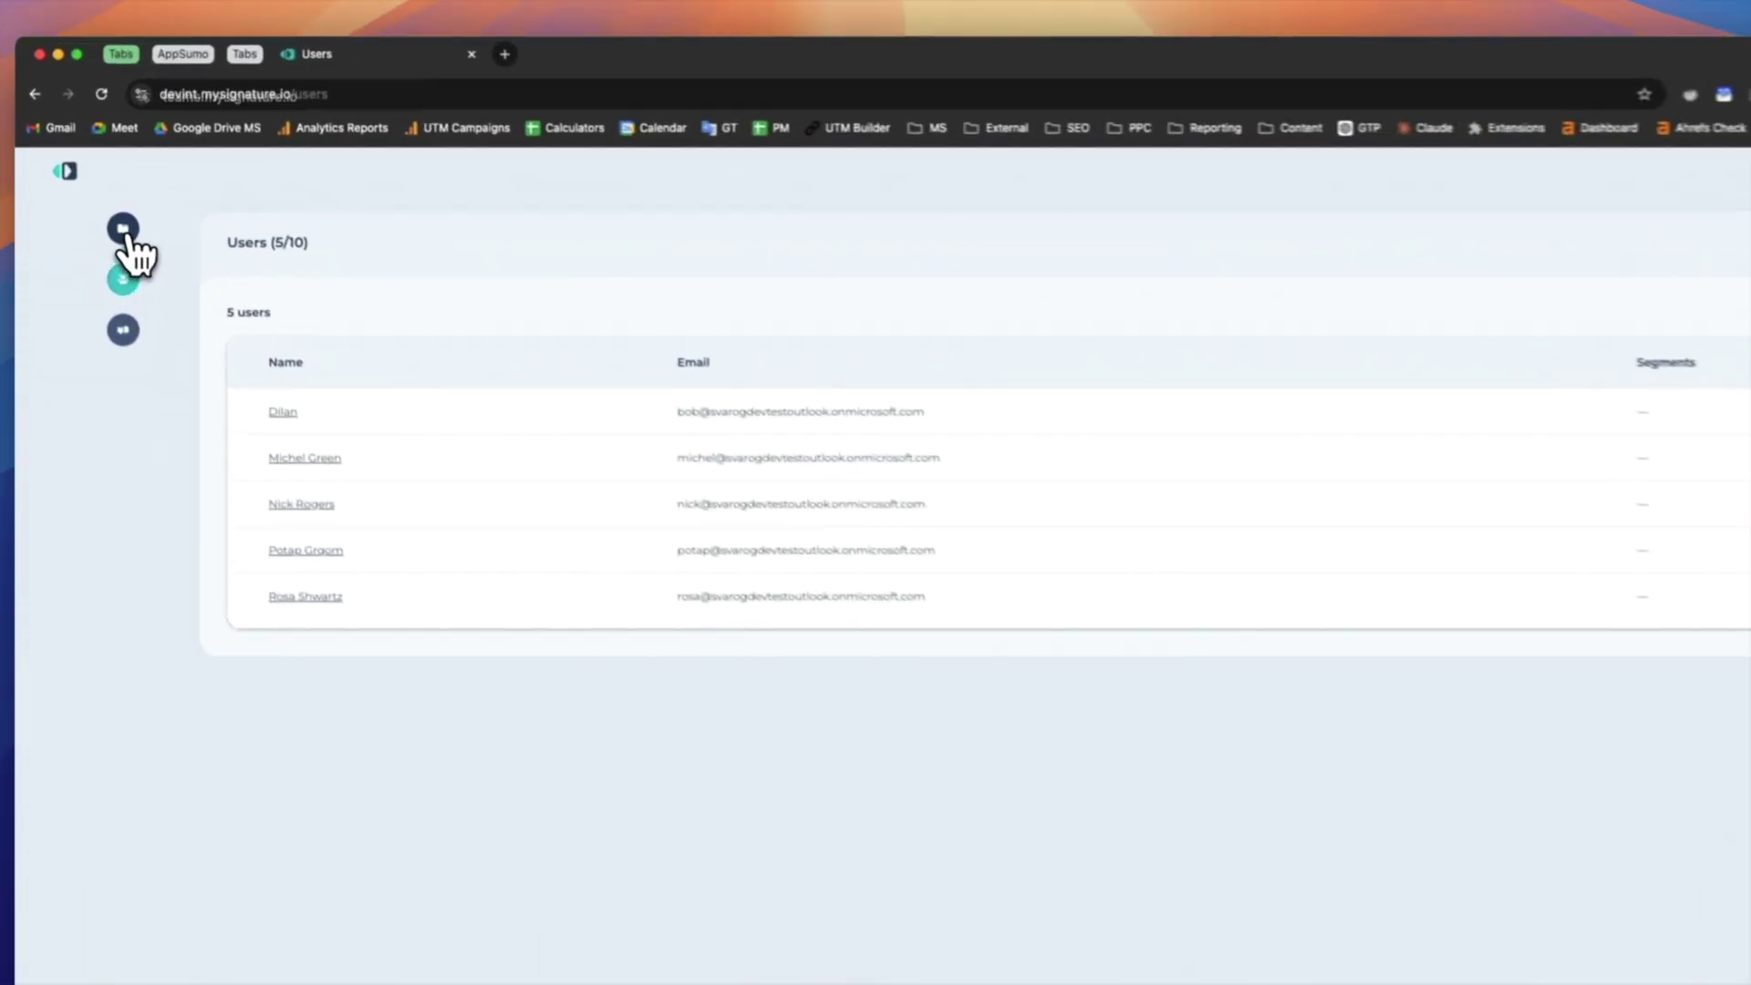
pyautogui.click(124, 230)
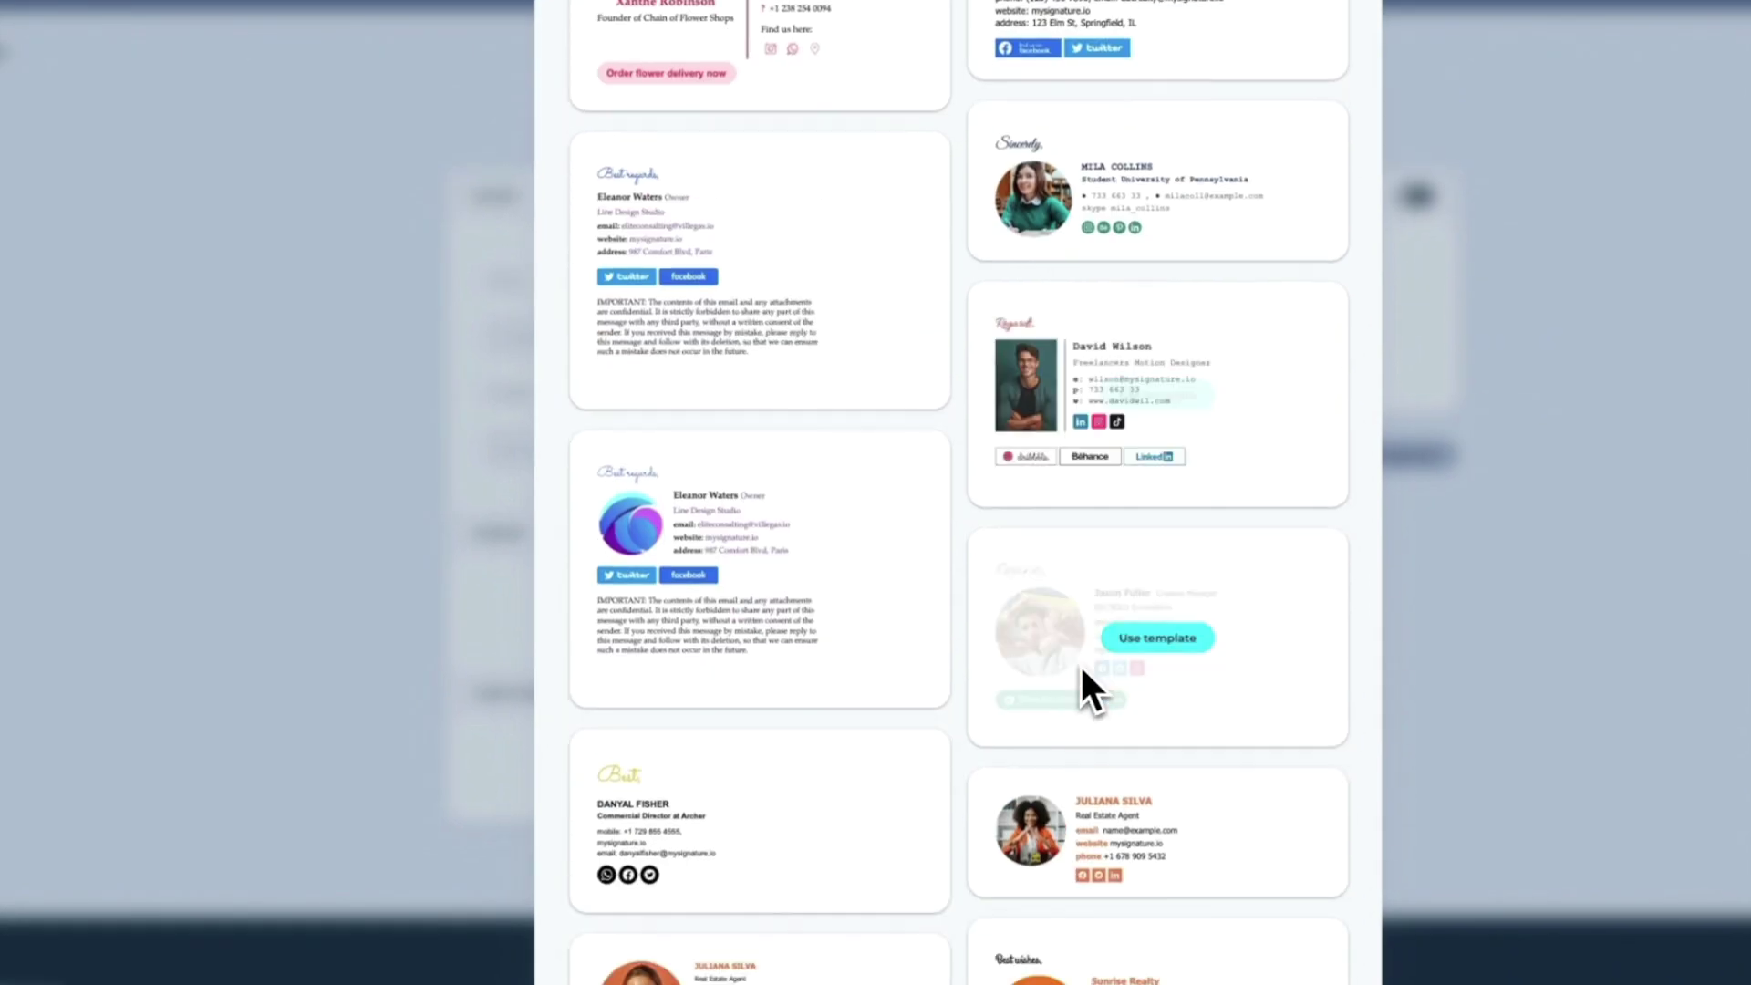
pyautogui.scroll(-10, 1083, 669)
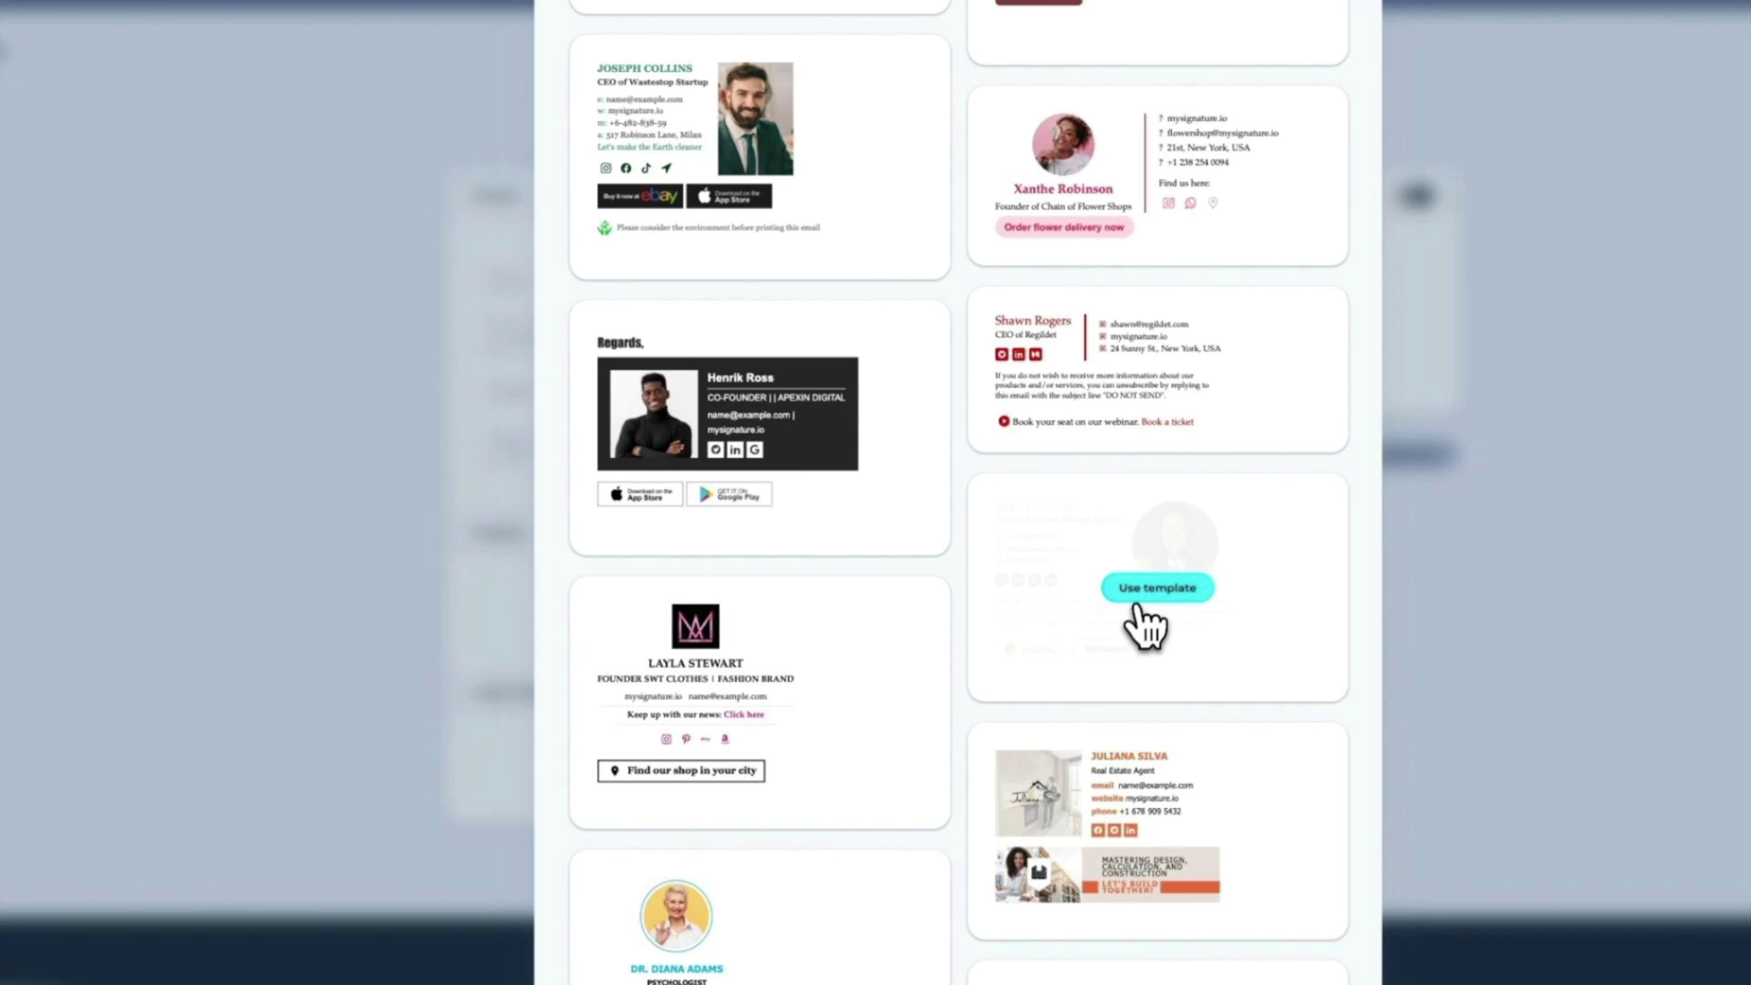
# Step: Pick the round-portrait template from the gallery for the new segment's signature
pyautogui.click(1140, 593)
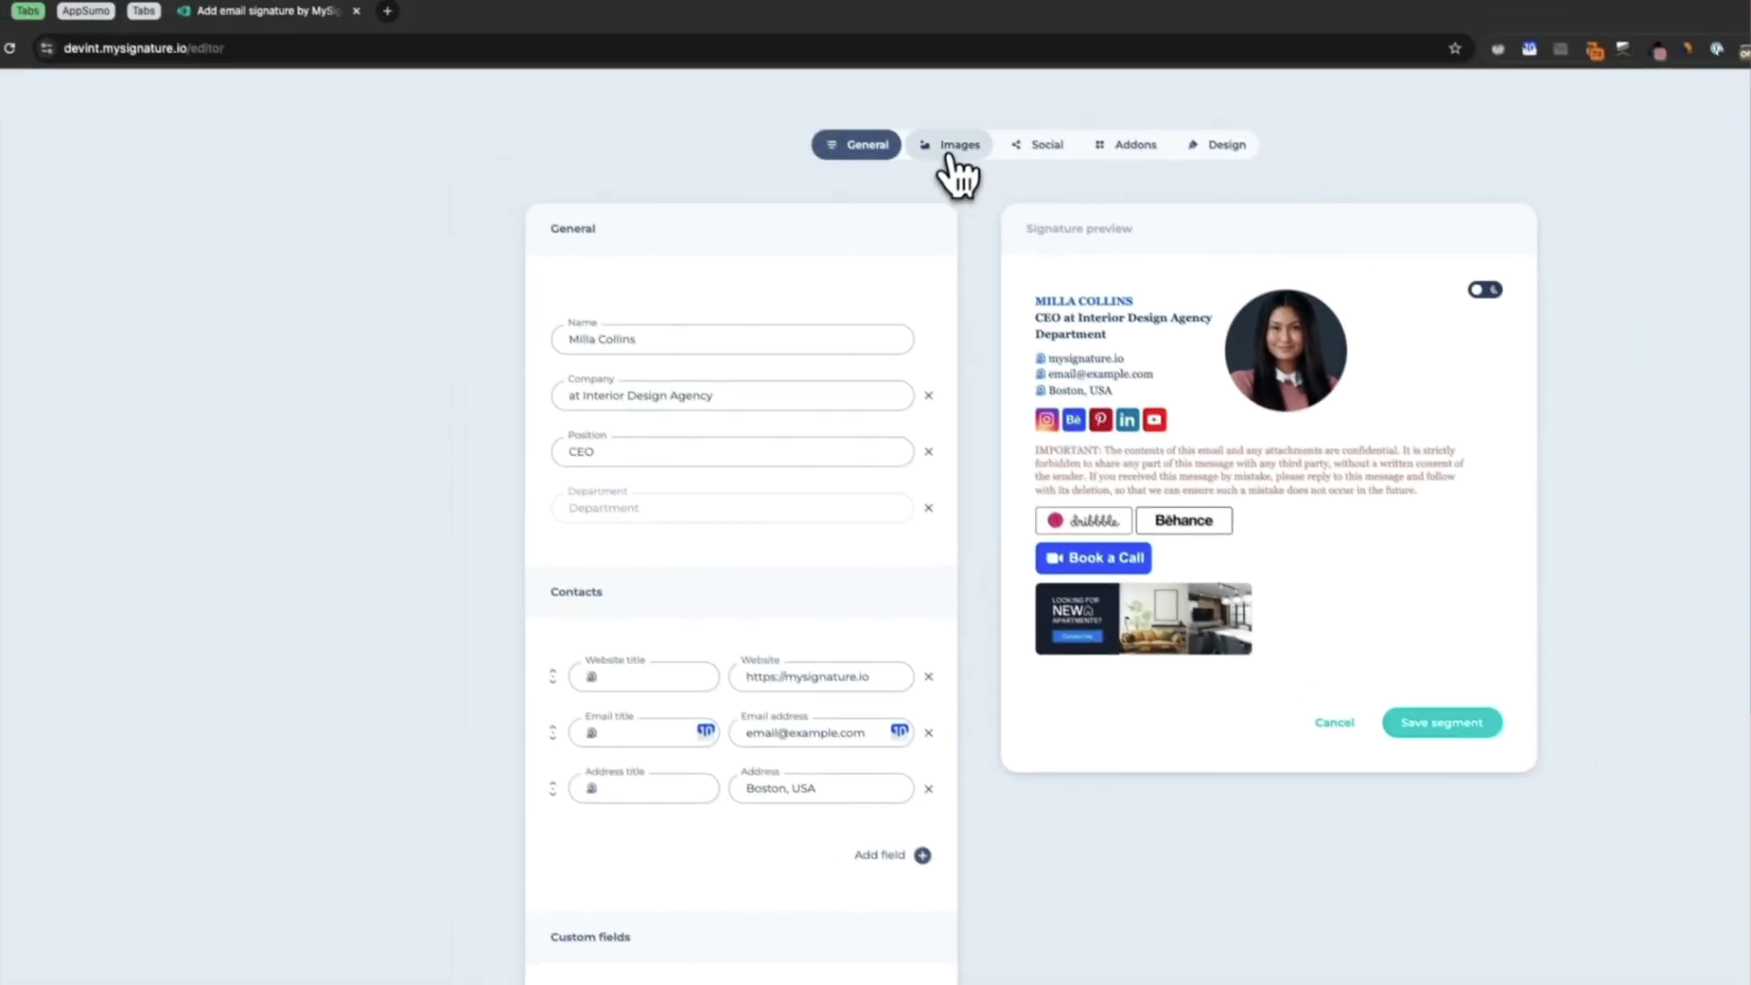
# Step: Step through the Images, Social, Addons and Design tabs of the signature editor
pyautogui.click(881, 70)
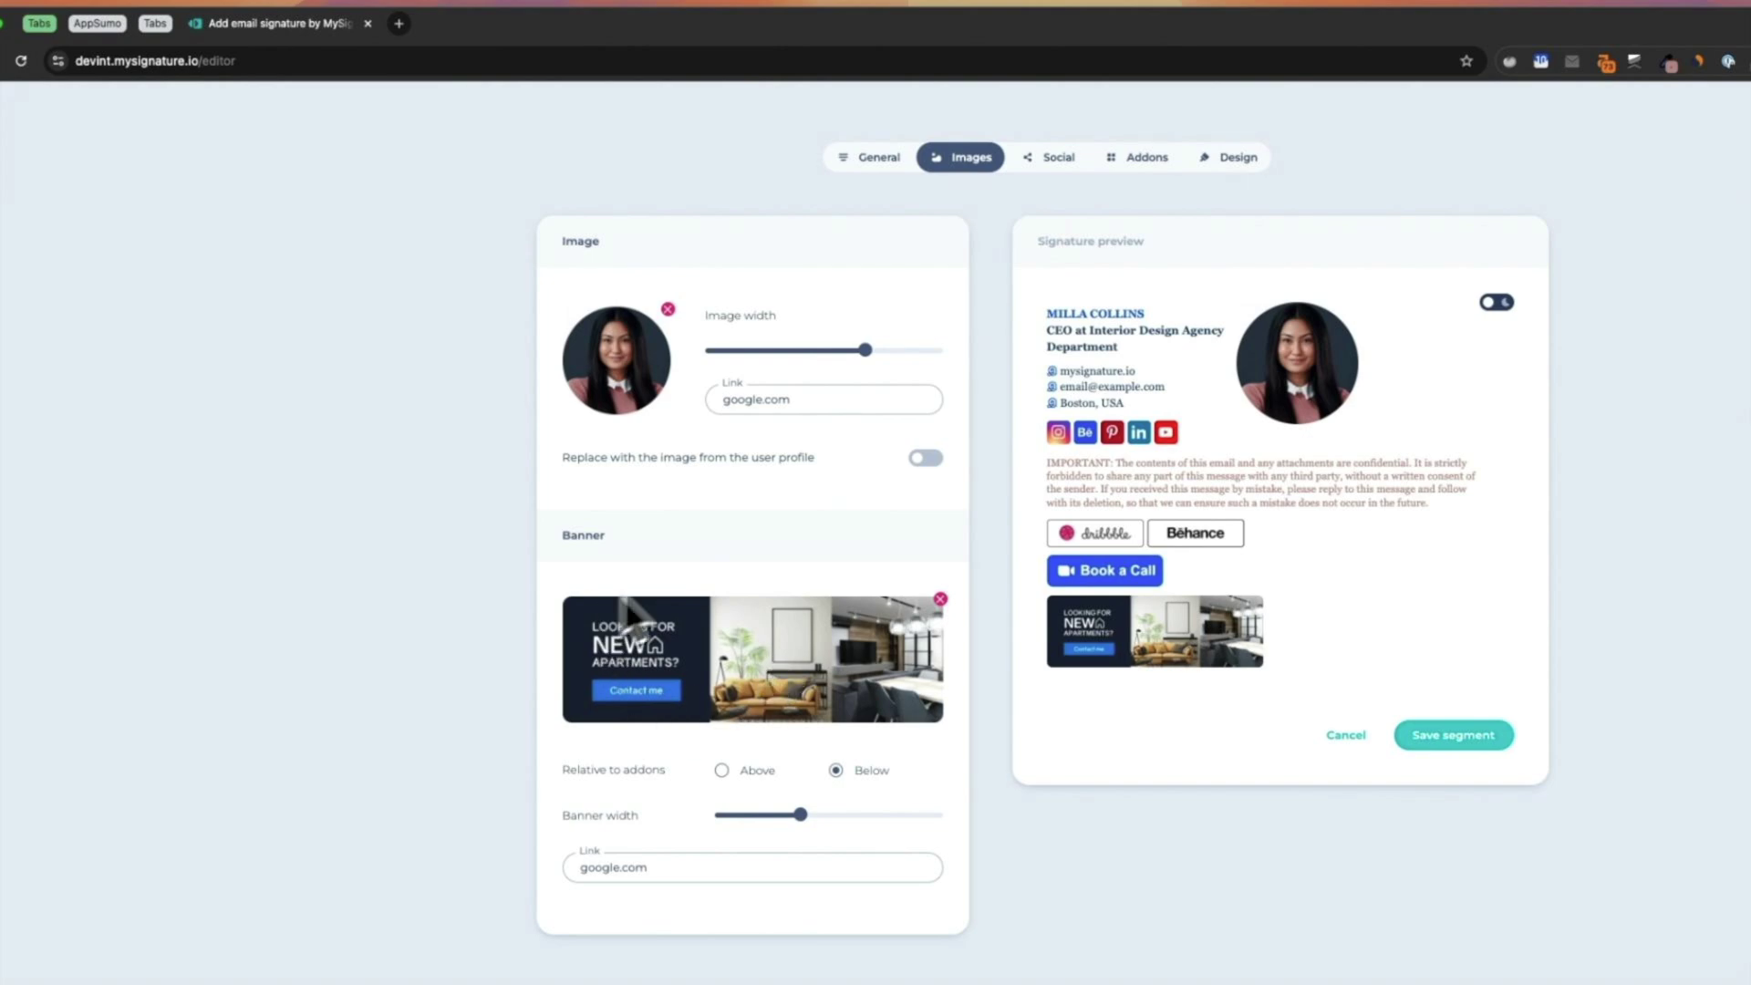
pyautogui.click(1001, 176)
pyautogui.scroll(-4, 696, 575)
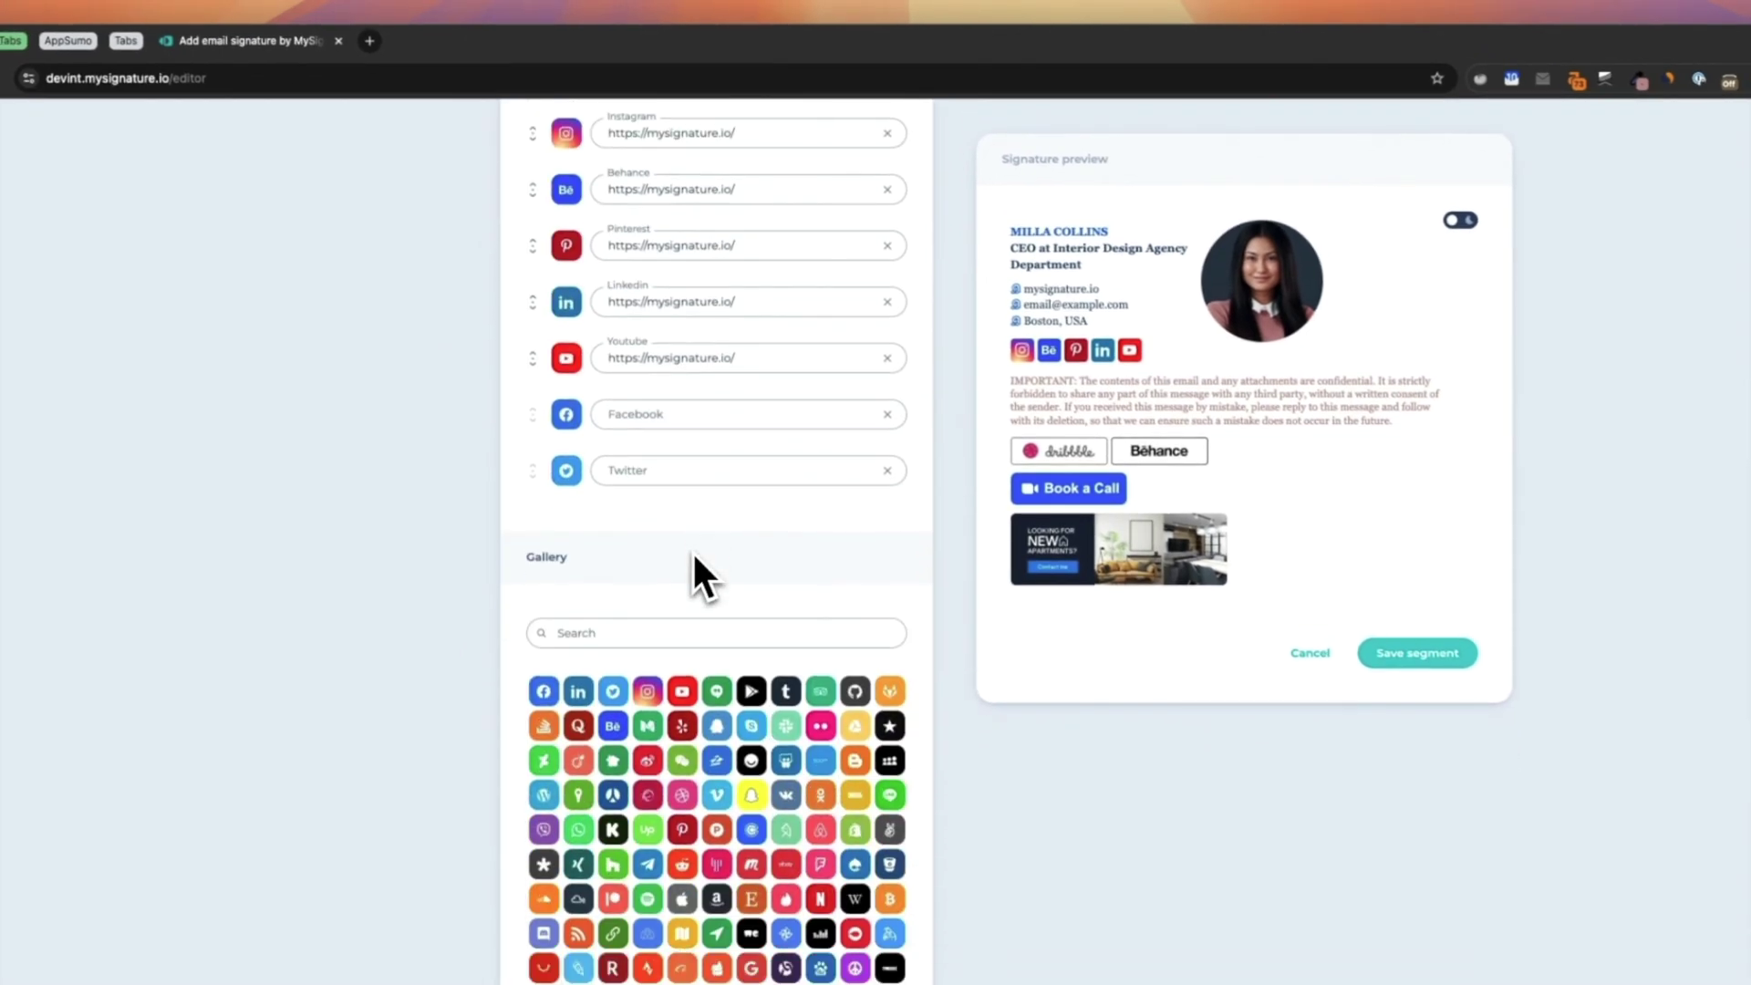
pyautogui.scroll(4, 703, 502)
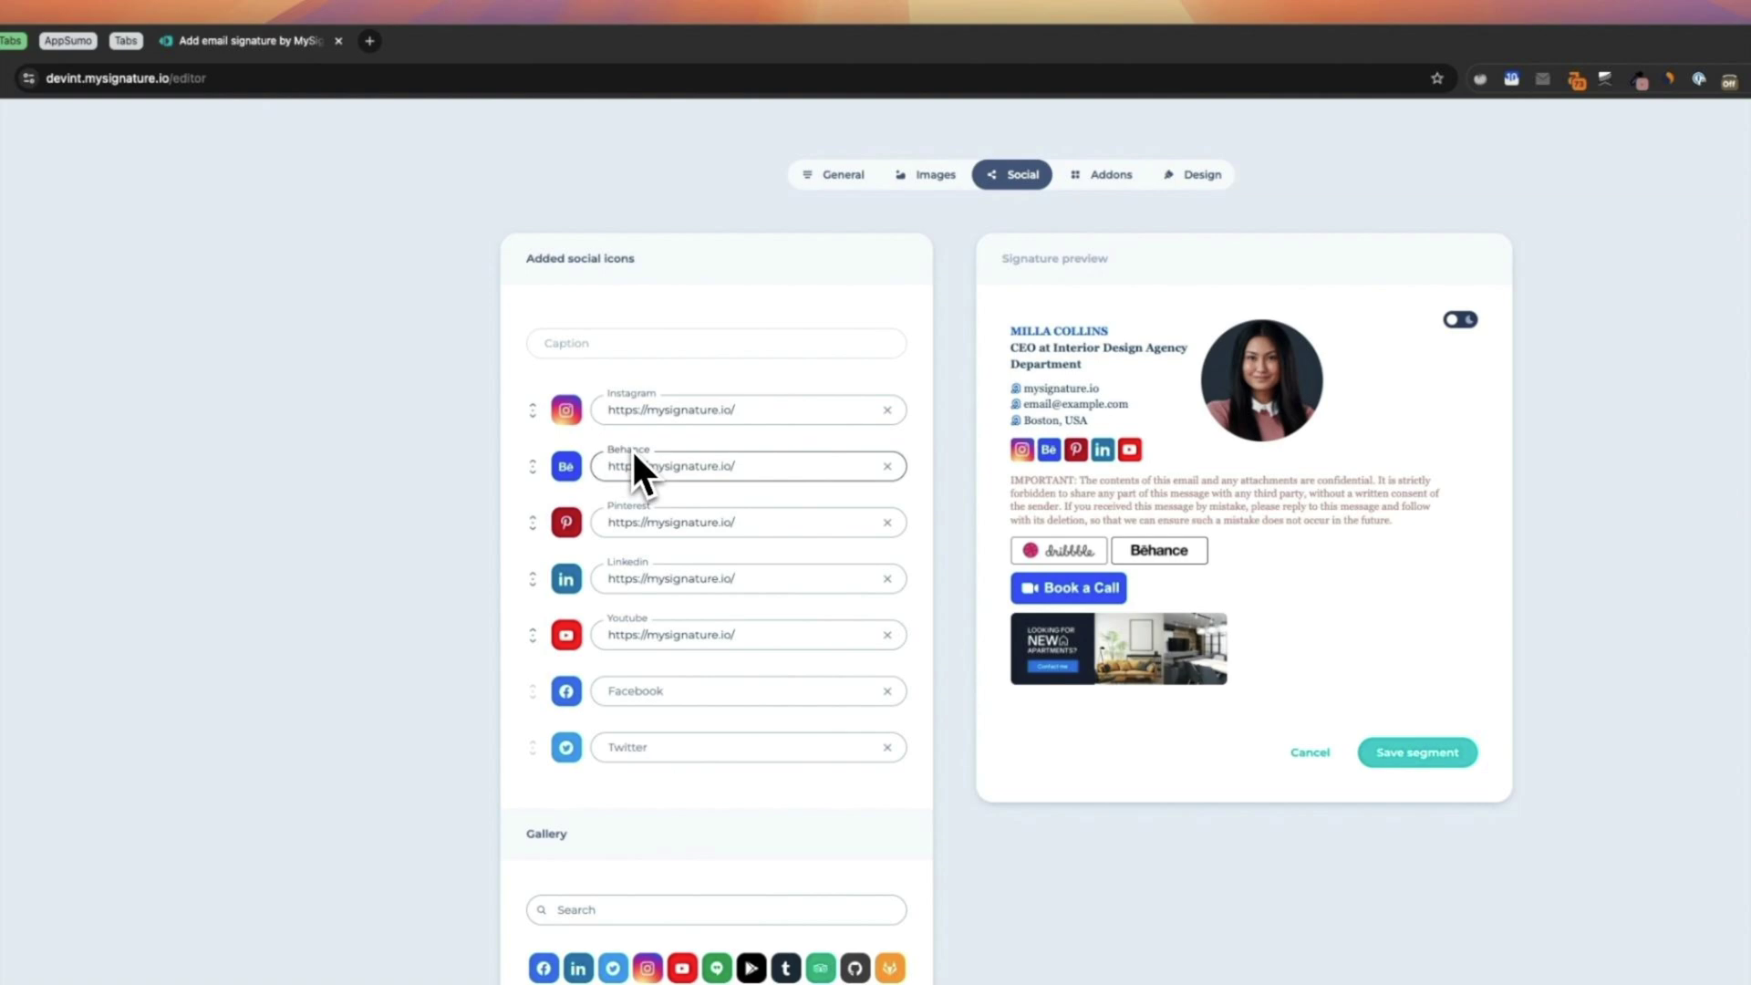
pyautogui.click(1106, 174)
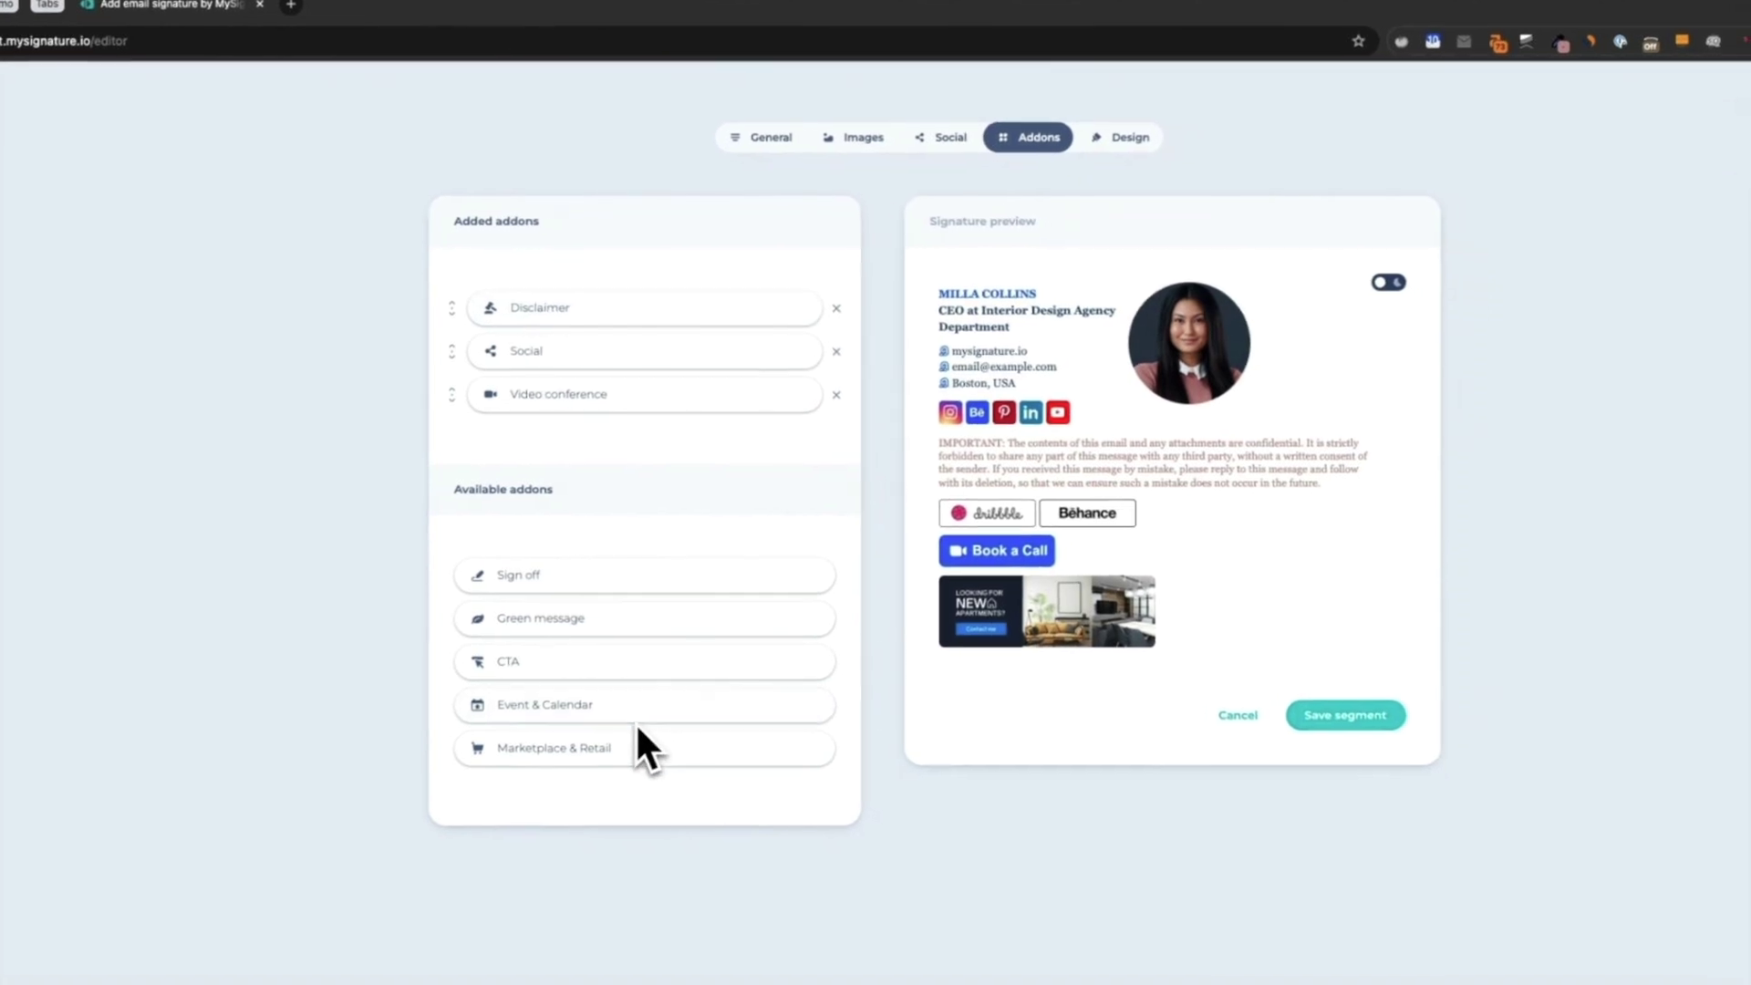
pyautogui.click(1115, 157)
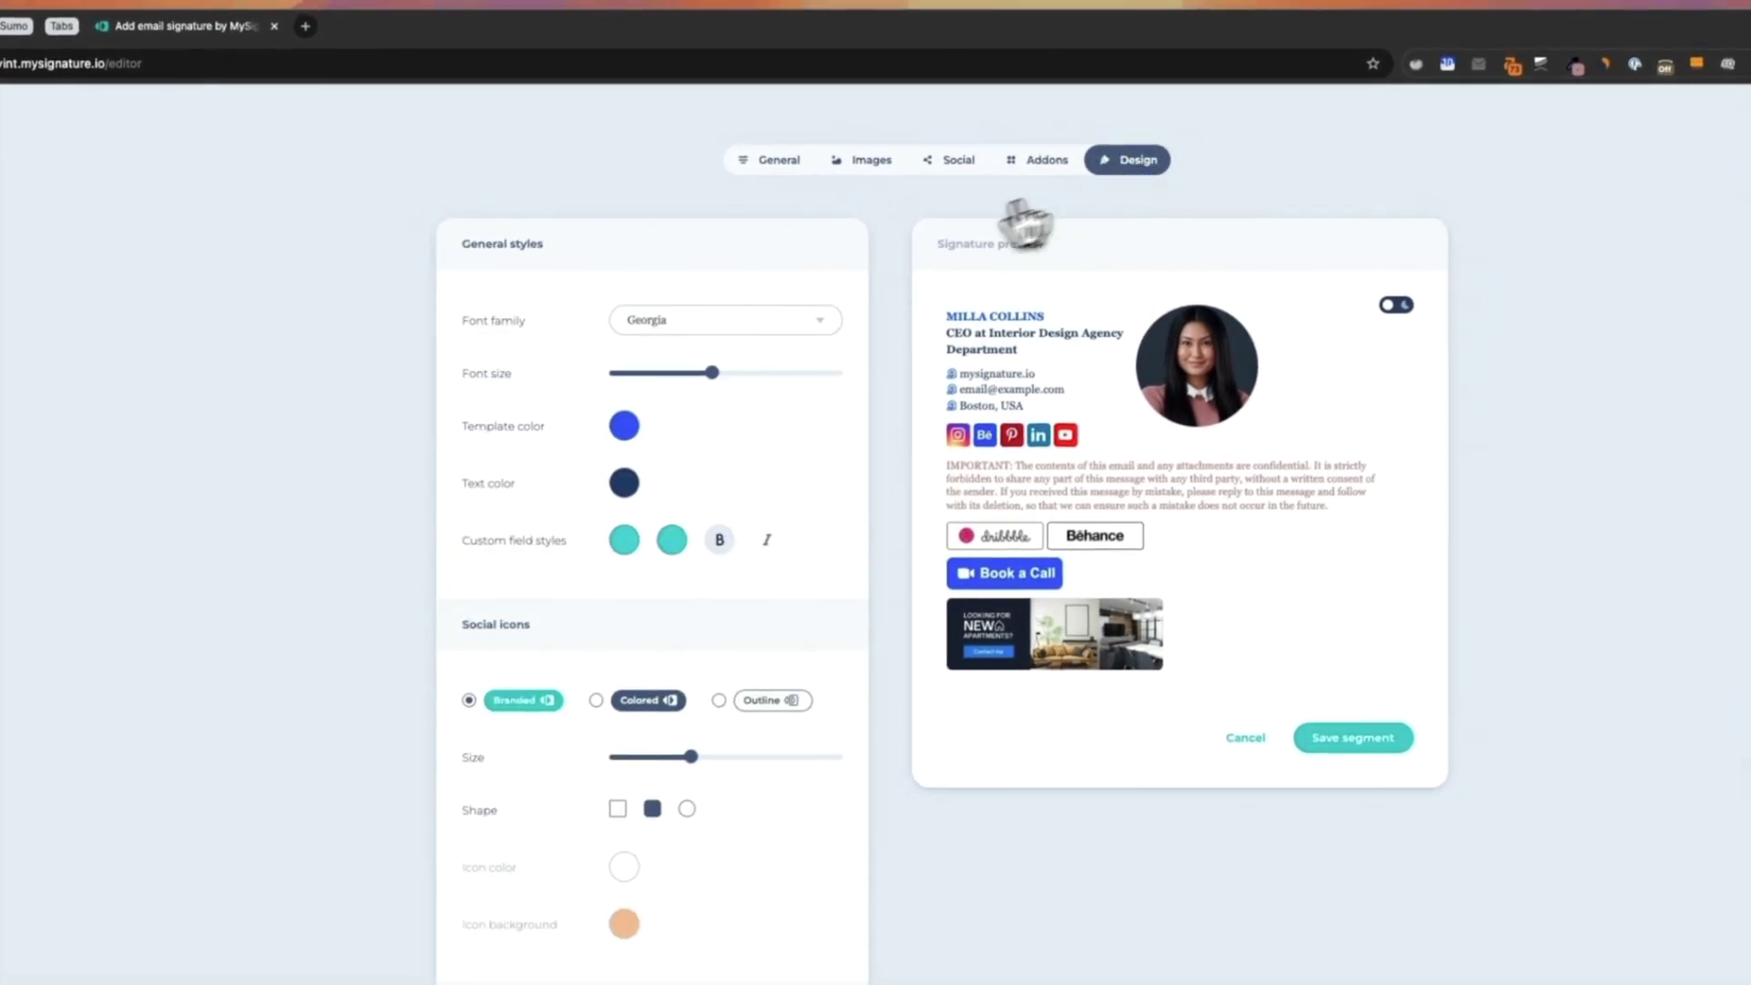
# Step: Browse design options, keeping Georgia font and Branded social icons, and preview available layouts
pyautogui.click(657, 323)
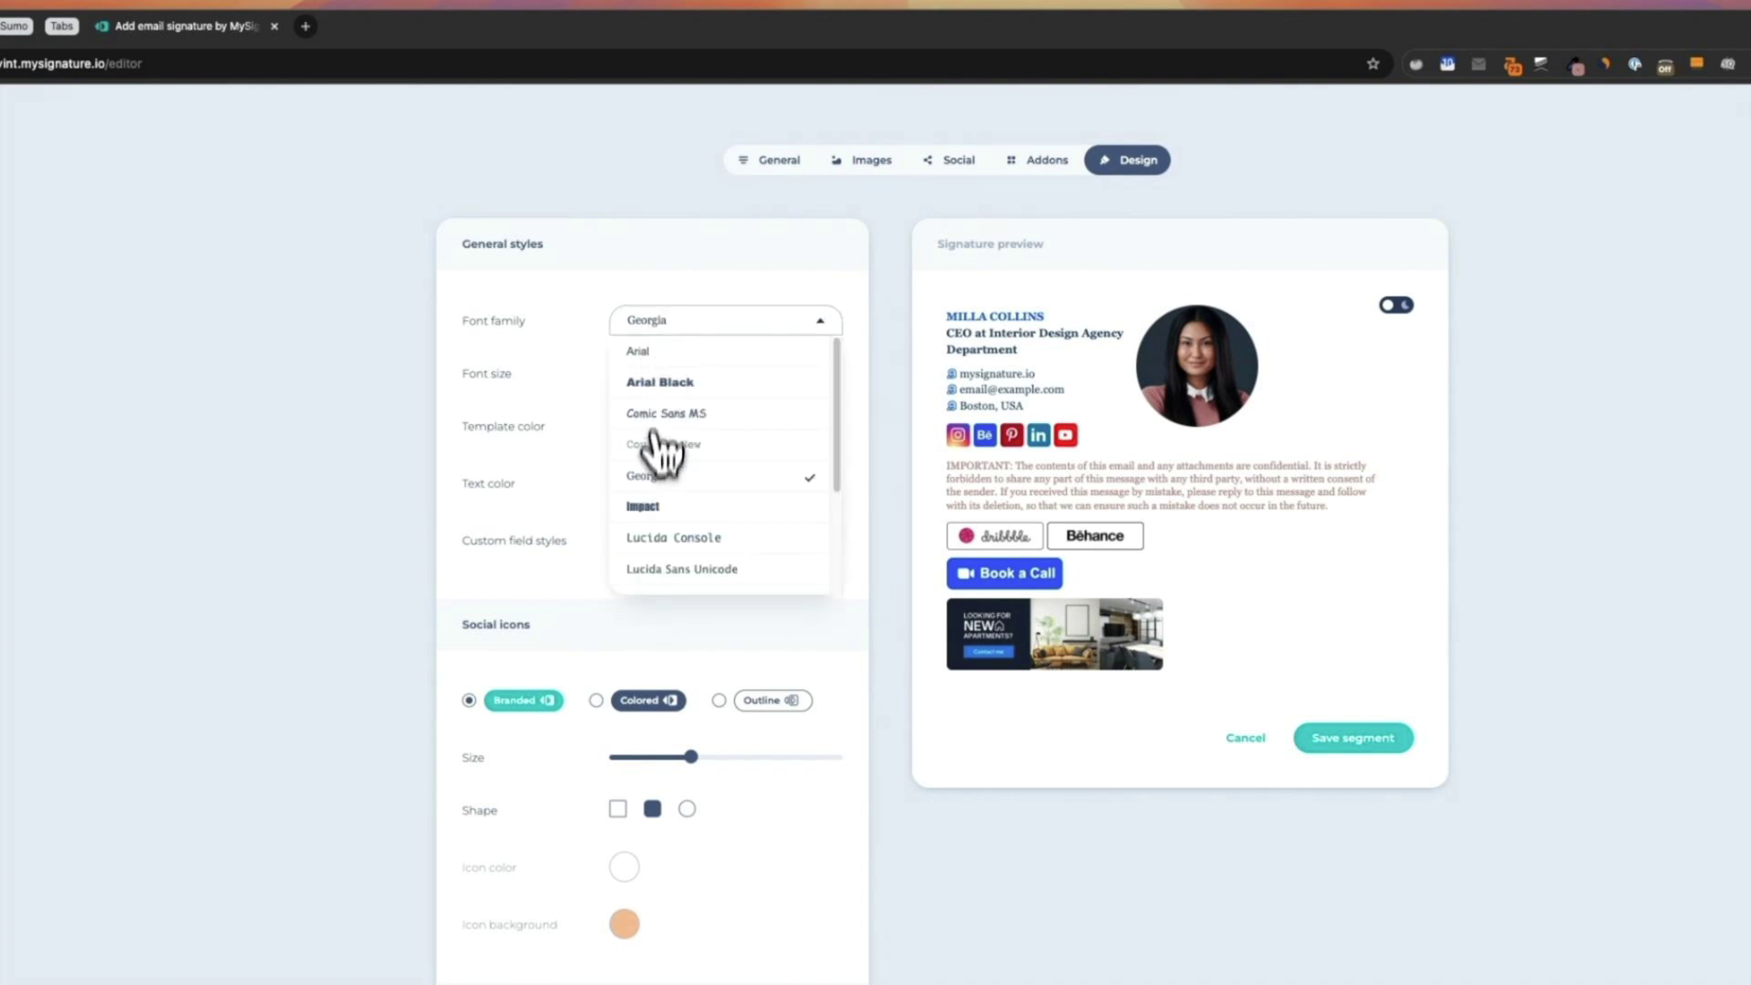
pyautogui.click(684, 320)
pyautogui.scroll(-3, 708, 456)
pyautogui.click(595, 490)
pyautogui.click(559, 493)
pyautogui.scroll(-2, 584, 501)
pyautogui.click(675, 831)
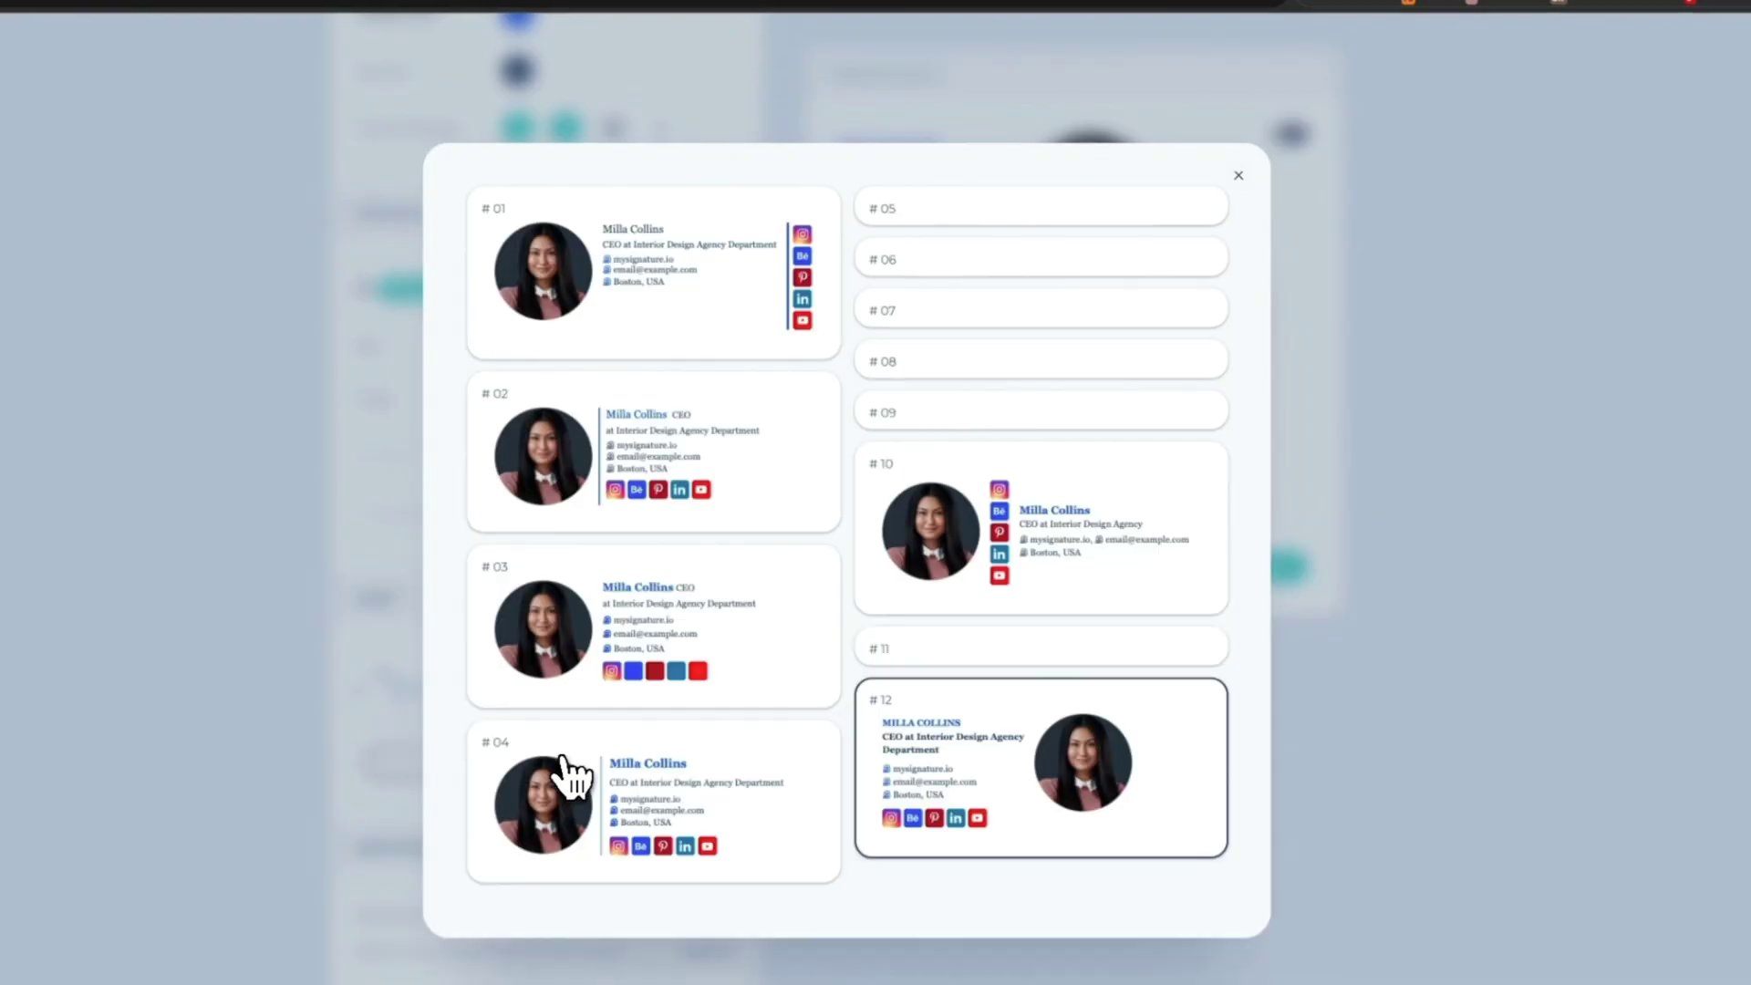
pyautogui.click(752, 693)
pyautogui.scroll(5, 1003, 365)
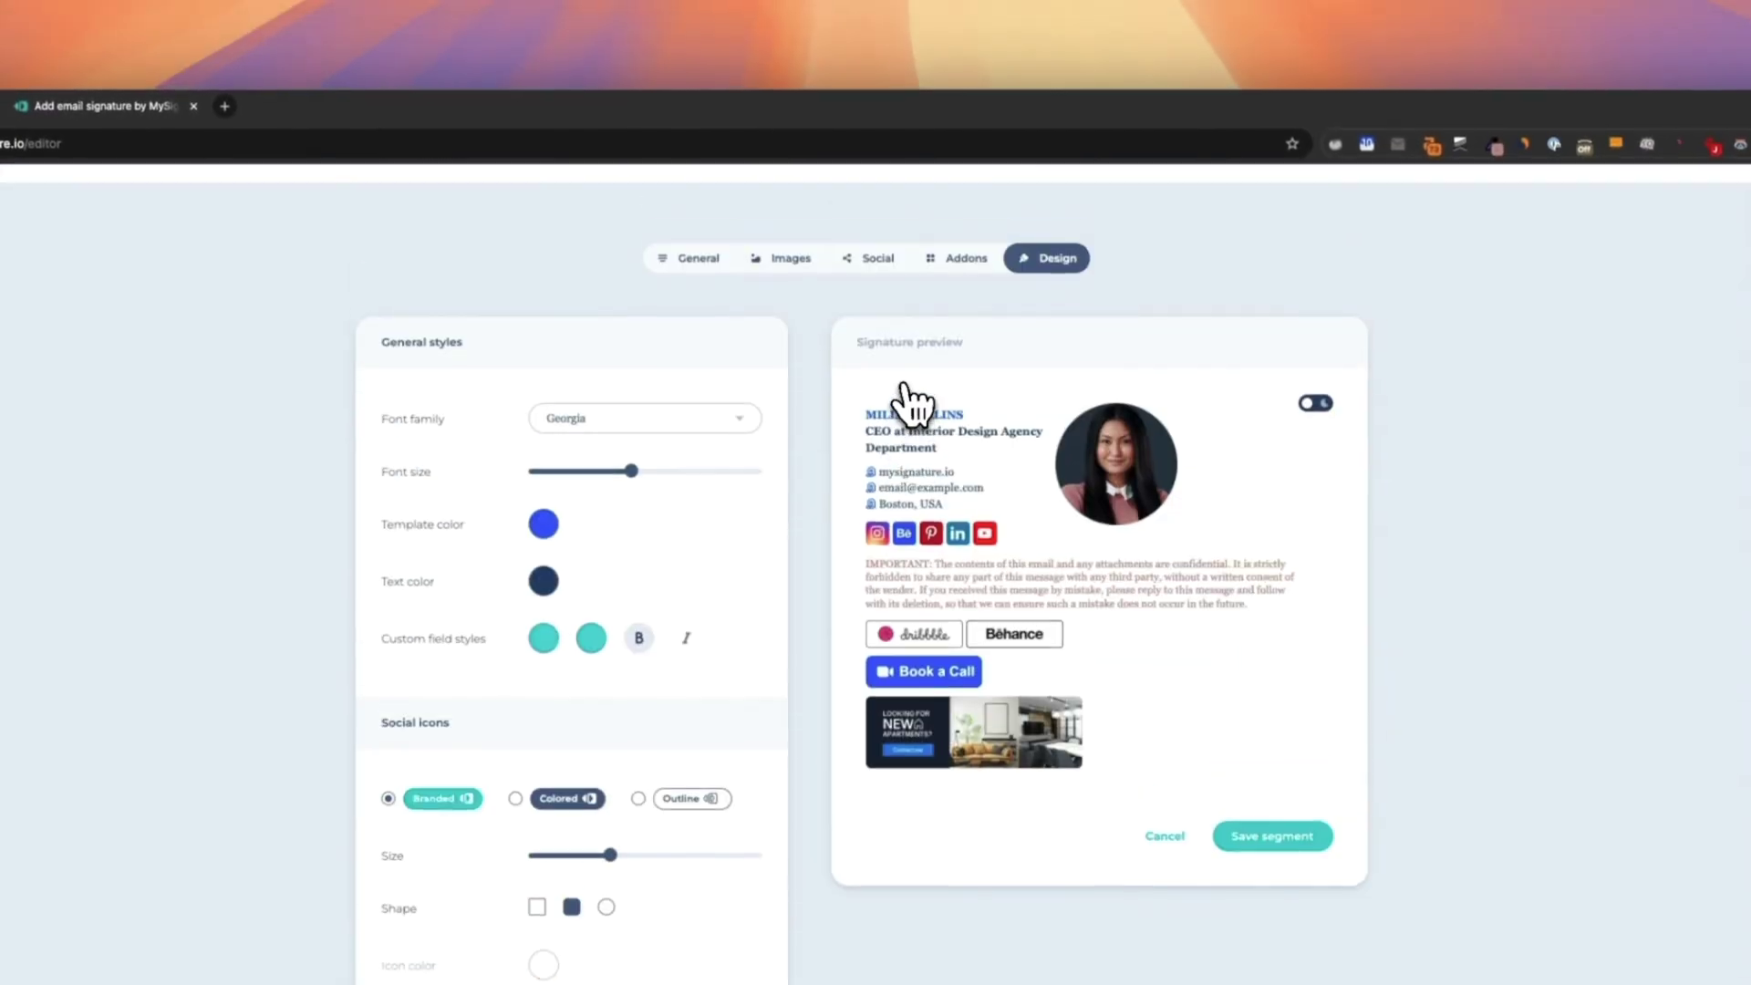
# Step: Replace the signature photo with a circle-cropped portrait centered on the face and widen it
pyautogui.click(794, 262)
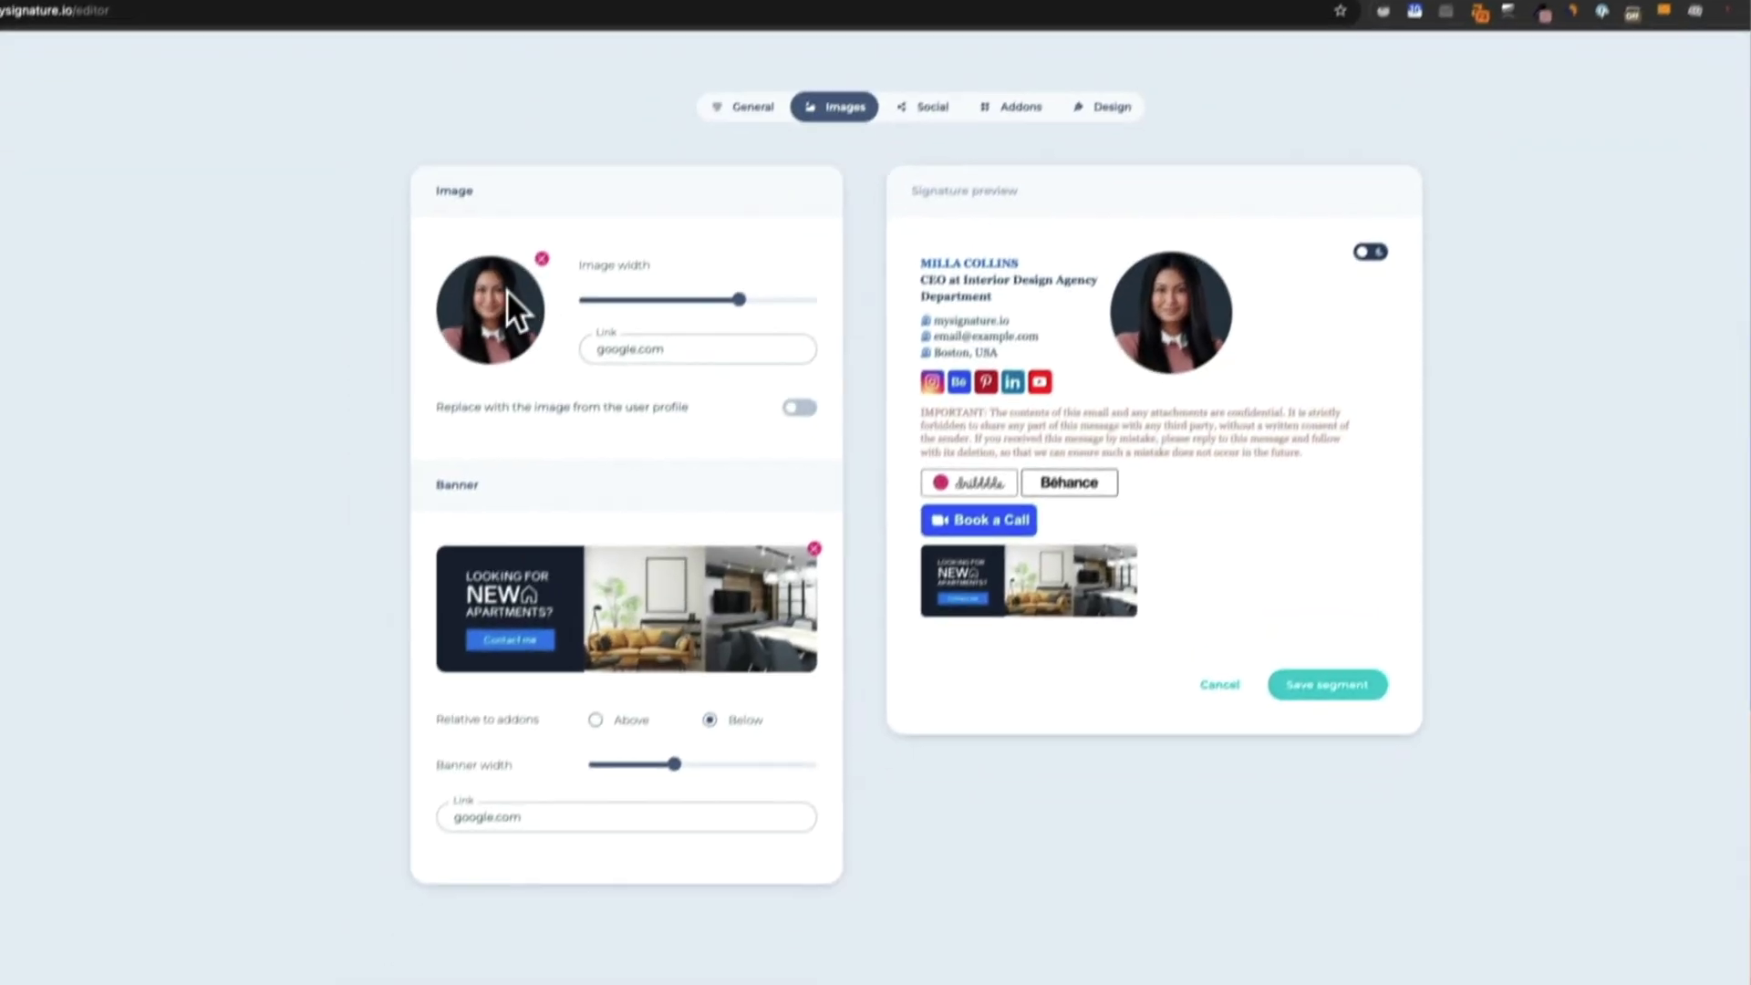
pyautogui.click(541, 259)
pyautogui.click(496, 310)
pyautogui.click(799, 260)
pyautogui.click(1196, 877)
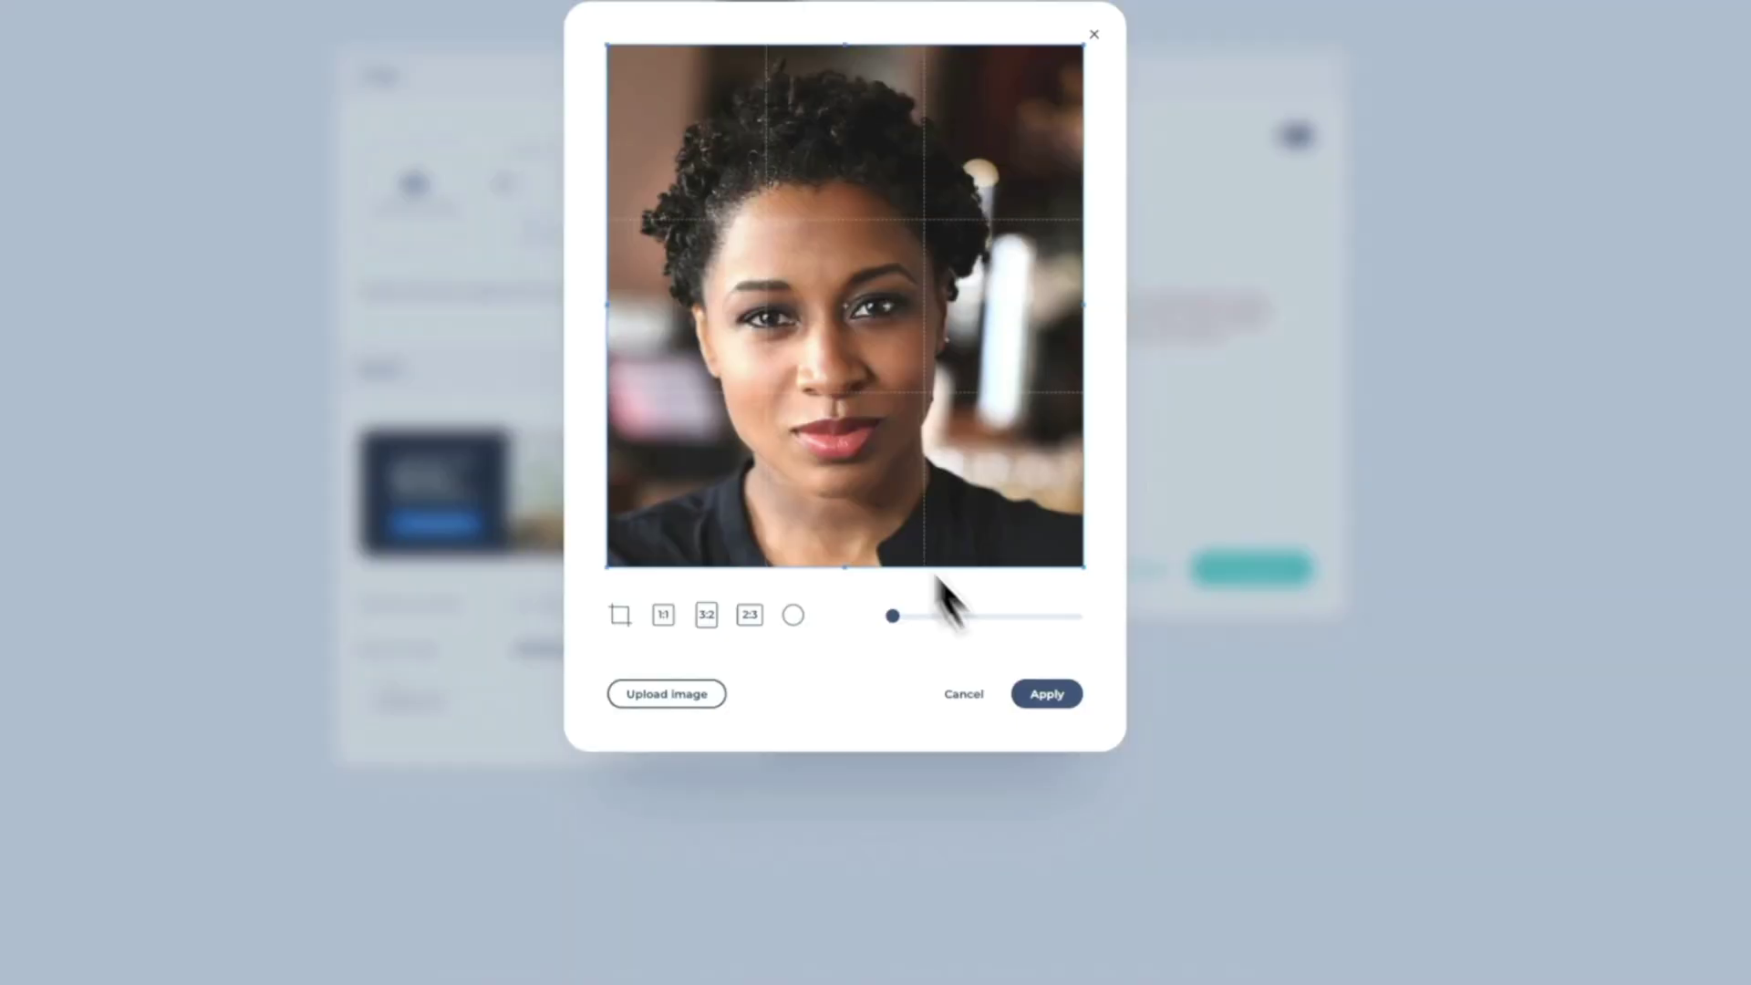
pyautogui.click(792, 614)
pyautogui.moveTo(1036, 507); pyautogui.dragTo(1081, 547)
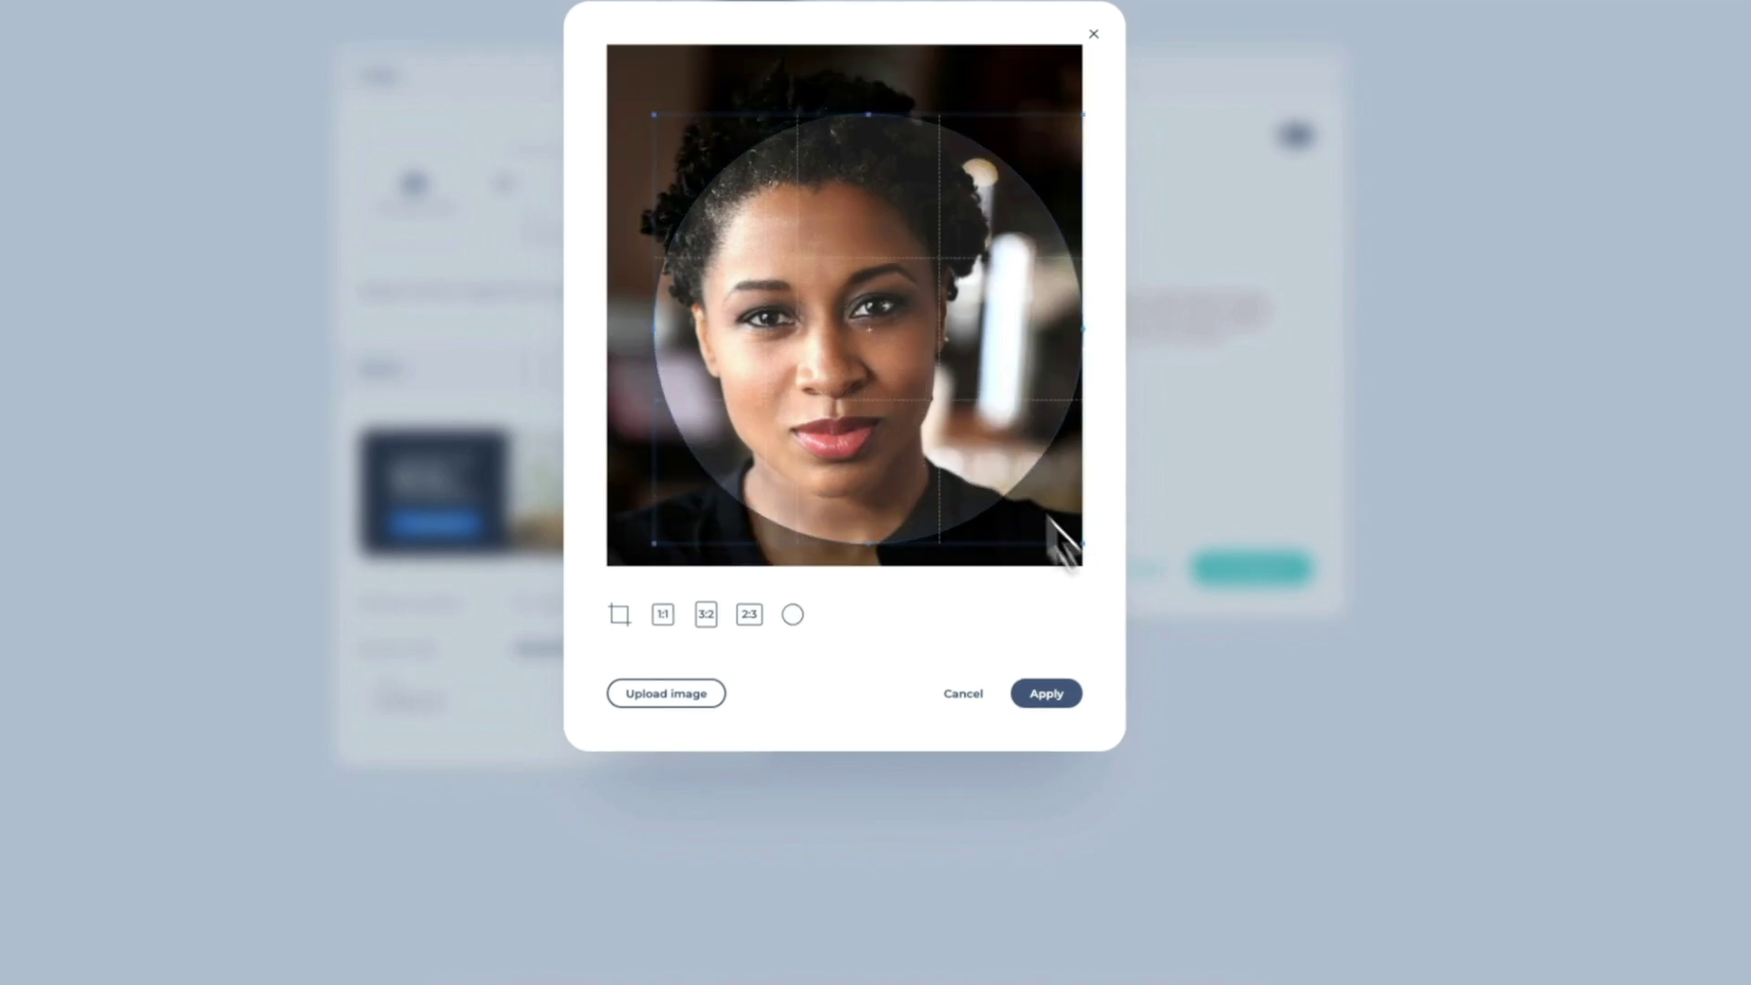
pyautogui.moveTo(902, 372); pyautogui.dragTo(860, 343)
pyautogui.click(1048, 695)
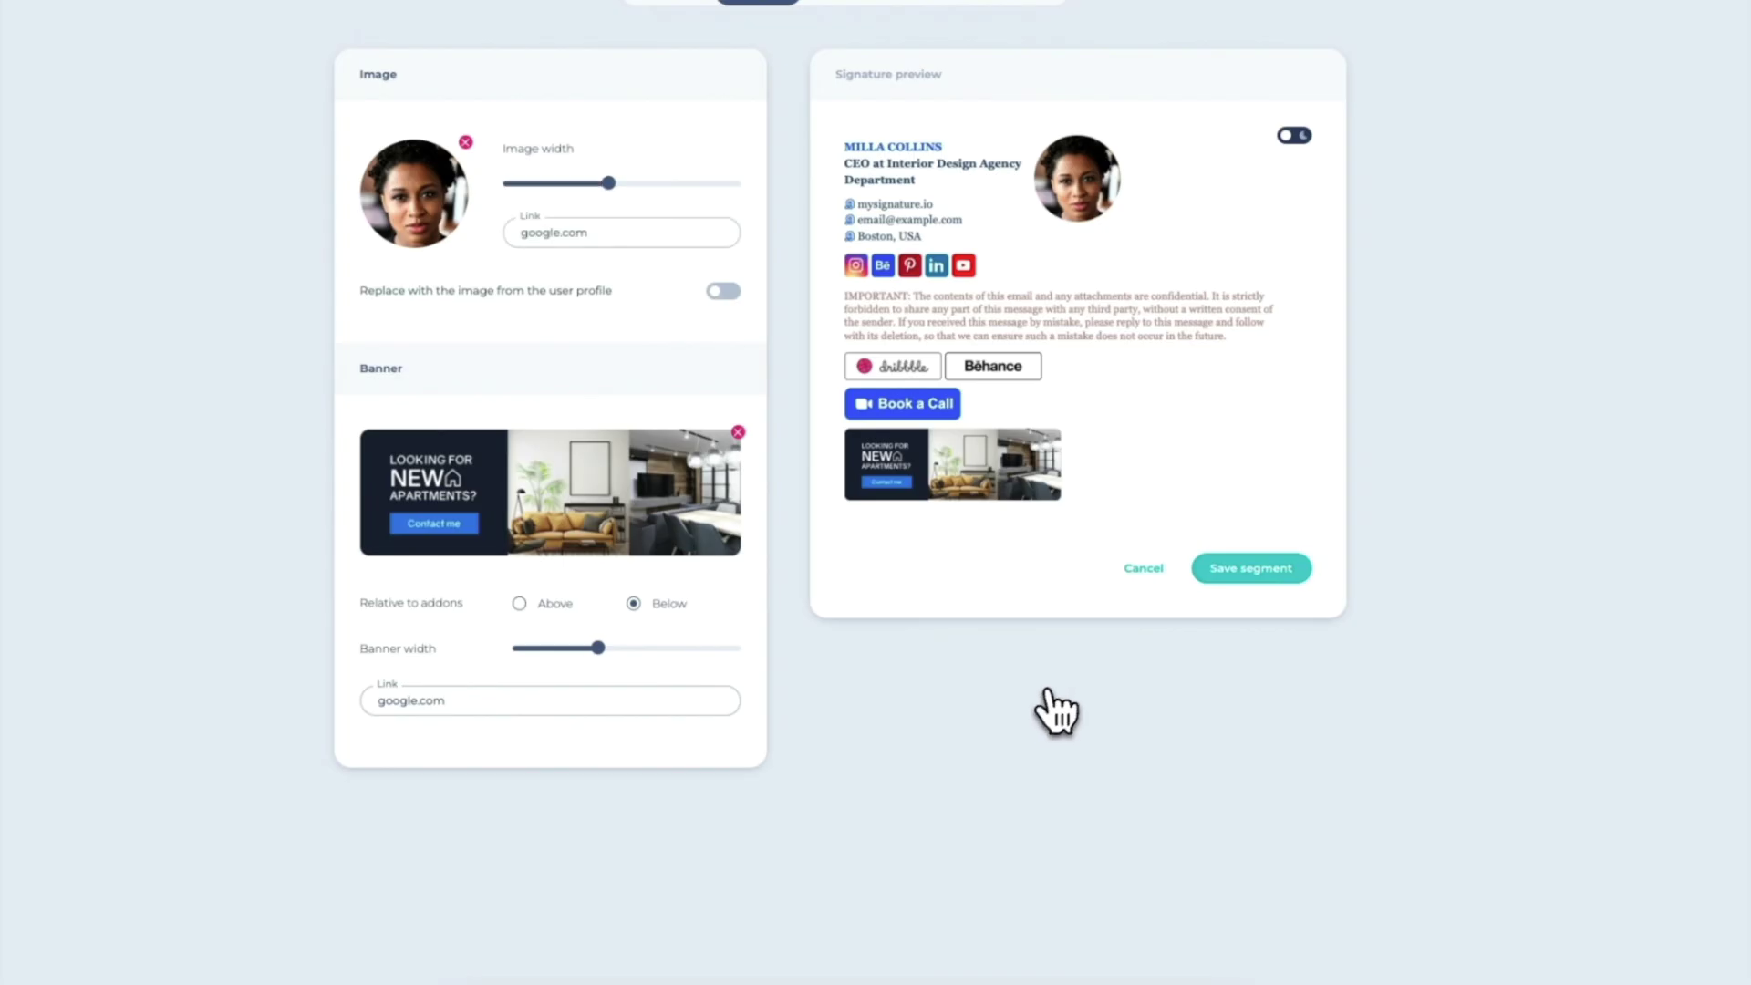
pyautogui.moveTo(594, 285); pyautogui.dragTo(644, 285)
# Step: Save the segment, then rename 'Segment 2' to 'HR'
pyautogui.click(1225, 672)
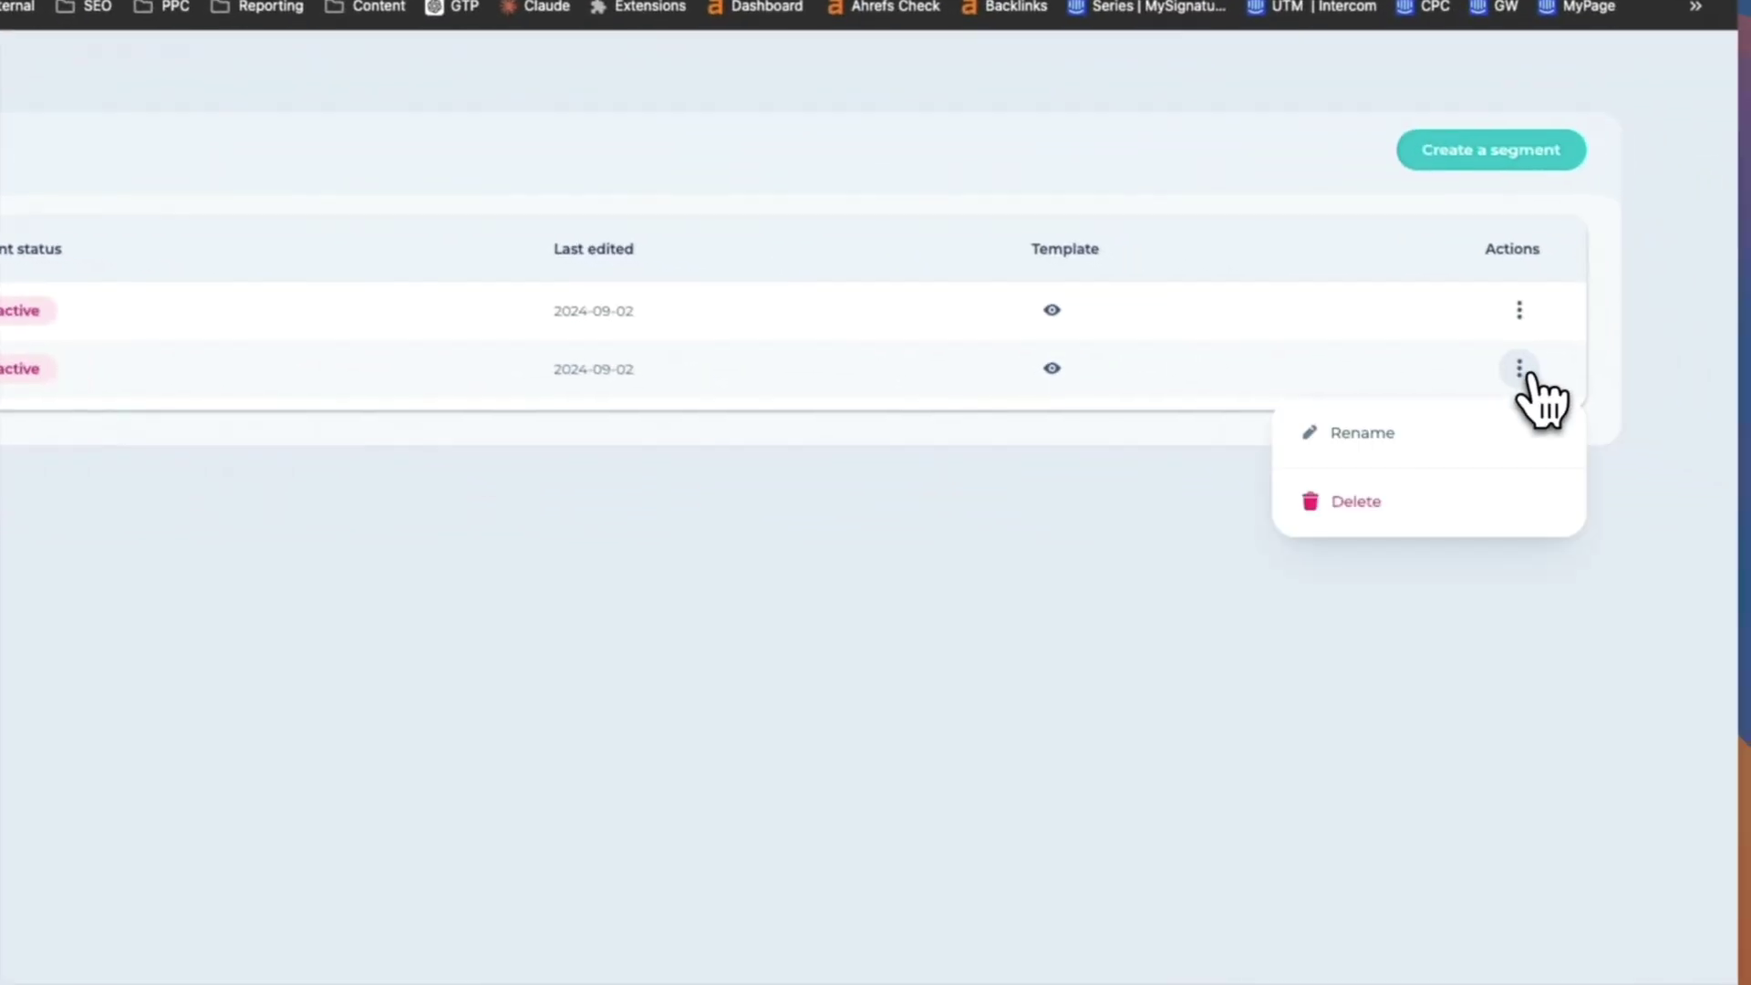
pyautogui.click(1373, 436)
pyautogui.tripleClick(817, 536)
pyautogui.write('HR')
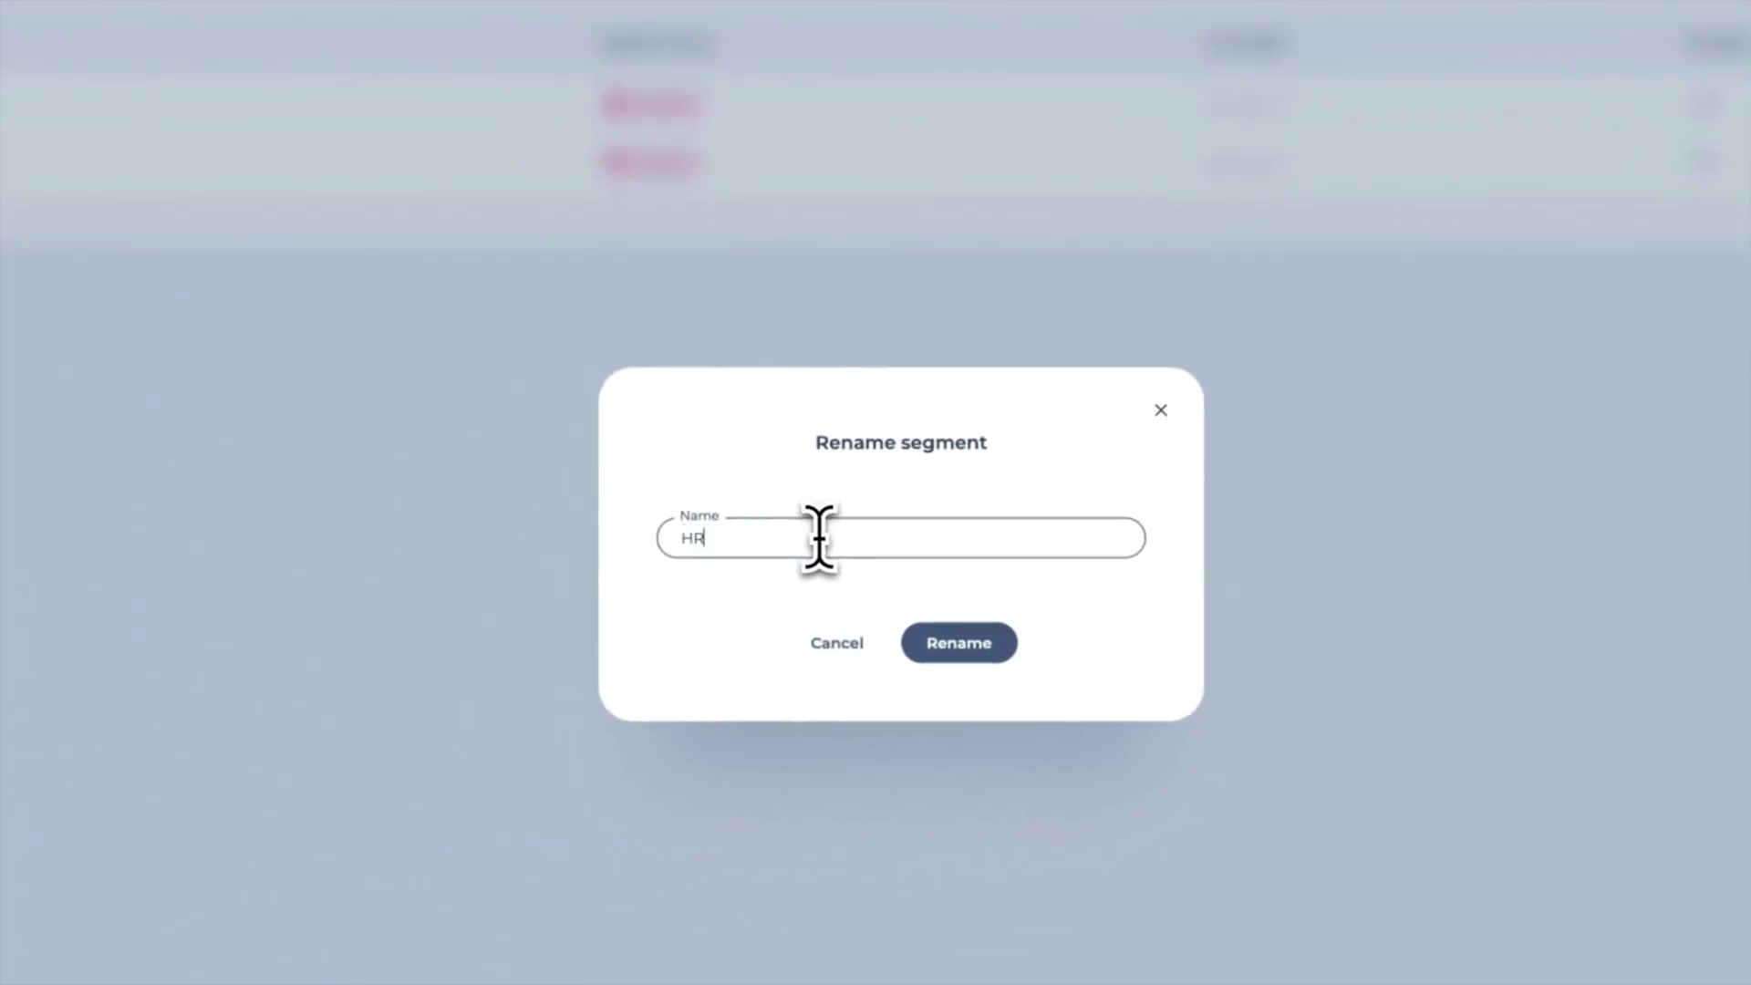
pyautogui.click(949, 644)
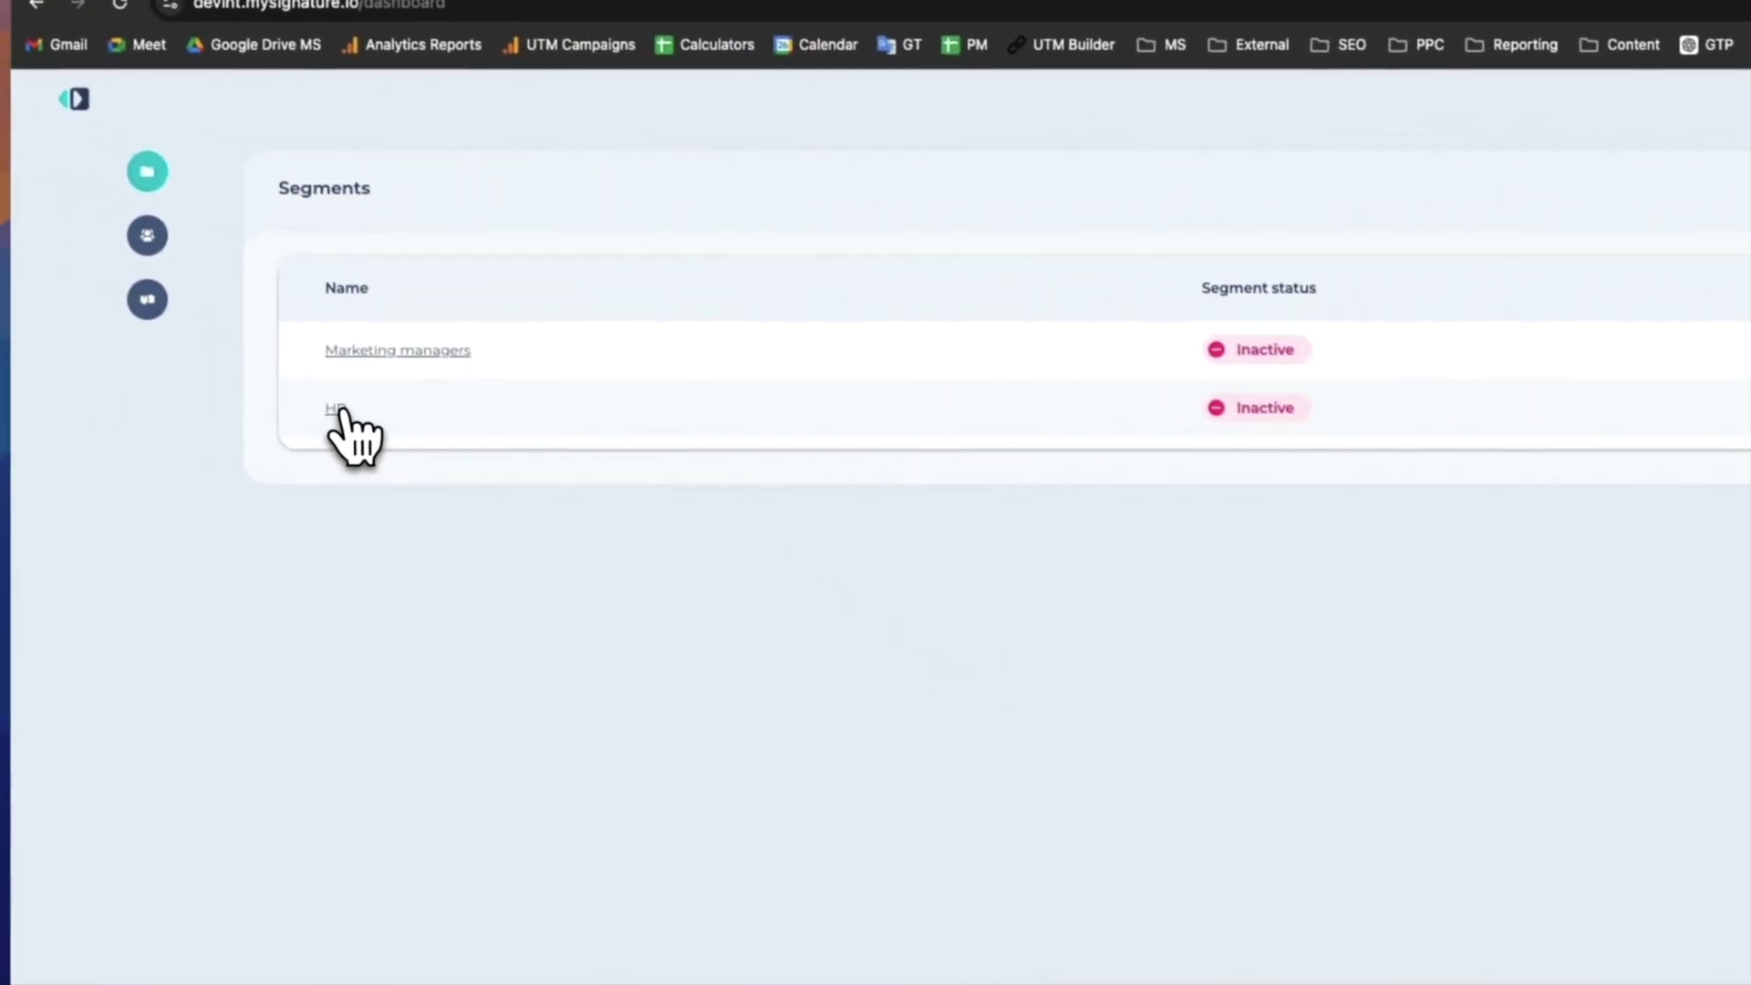
# Step: Add the second, third and fourth listed users to HR, then deploy the signature to all three
pyautogui.click(339, 409)
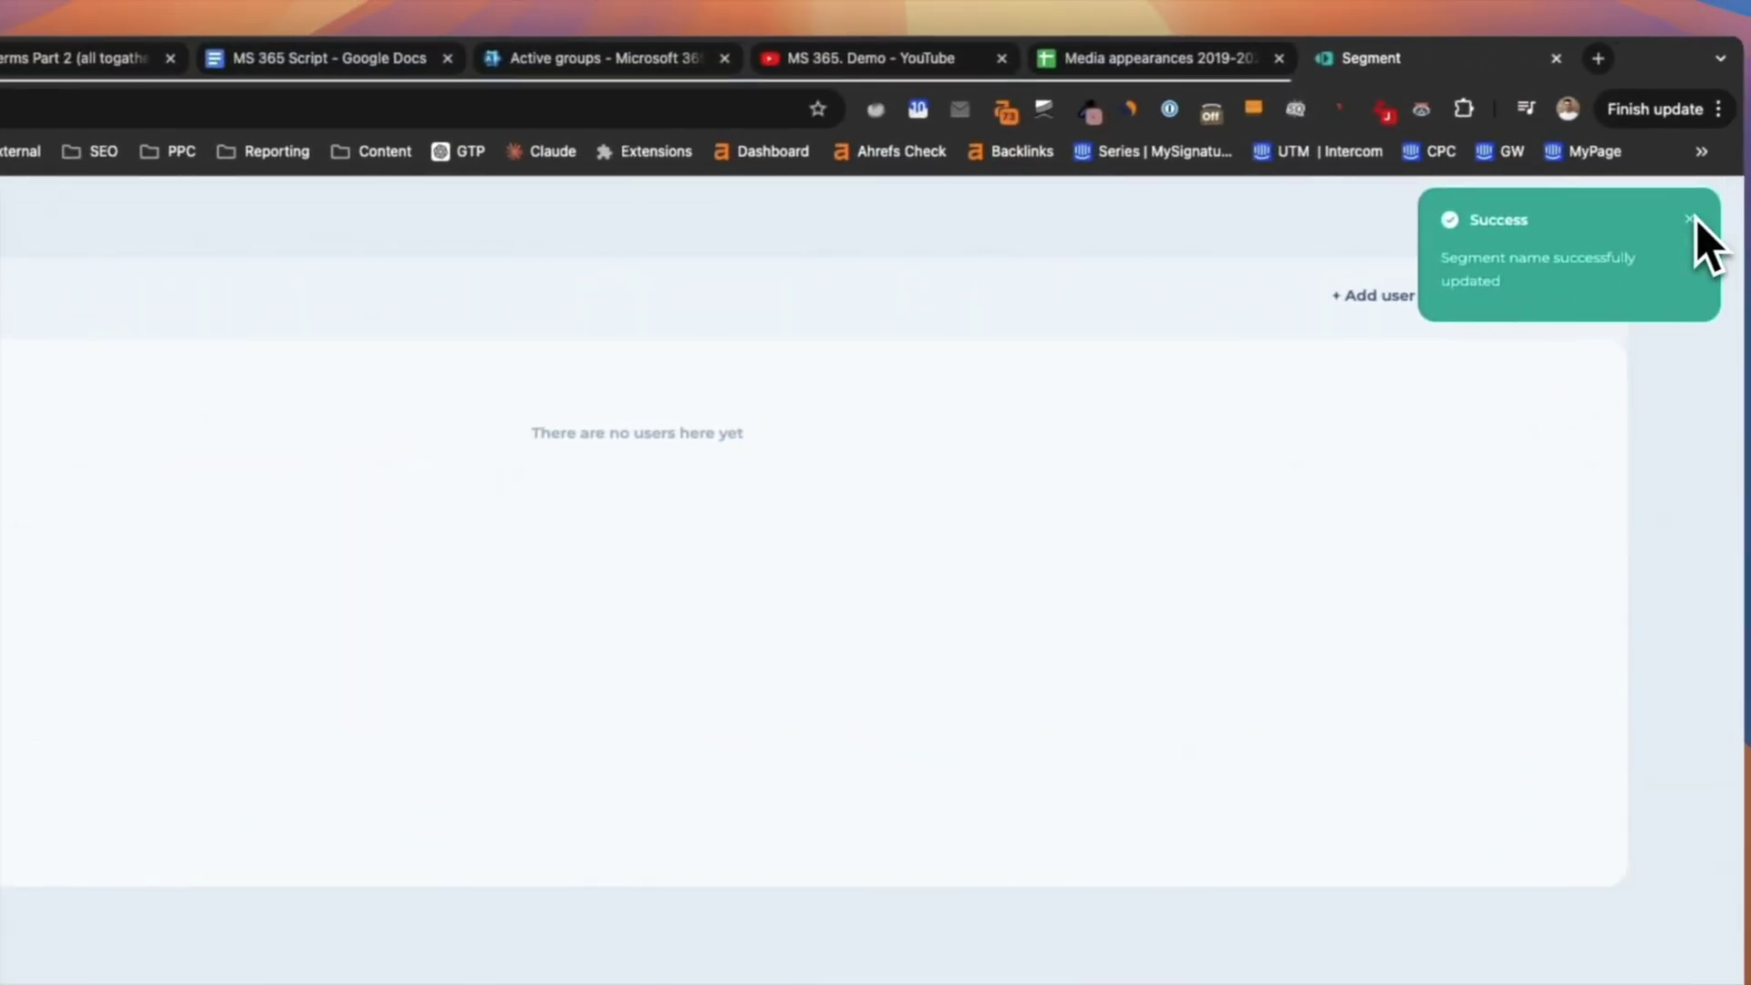
pyautogui.click(1690, 220)
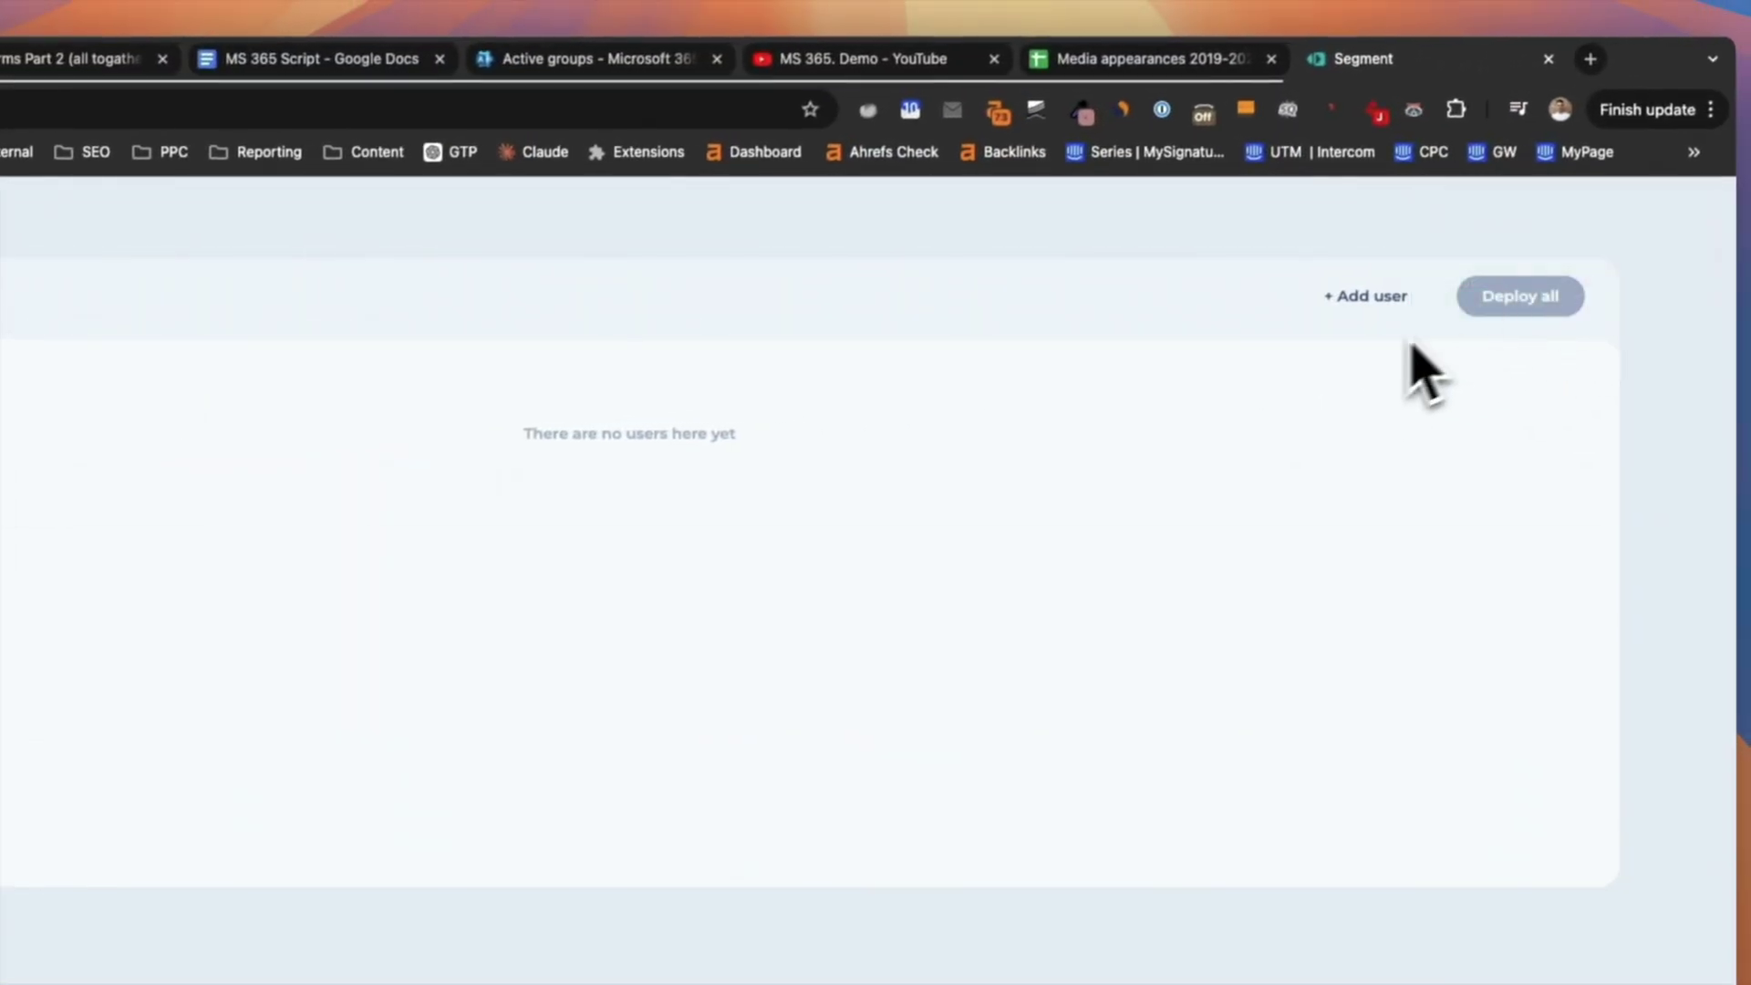
pyautogui.click(1361, 305)
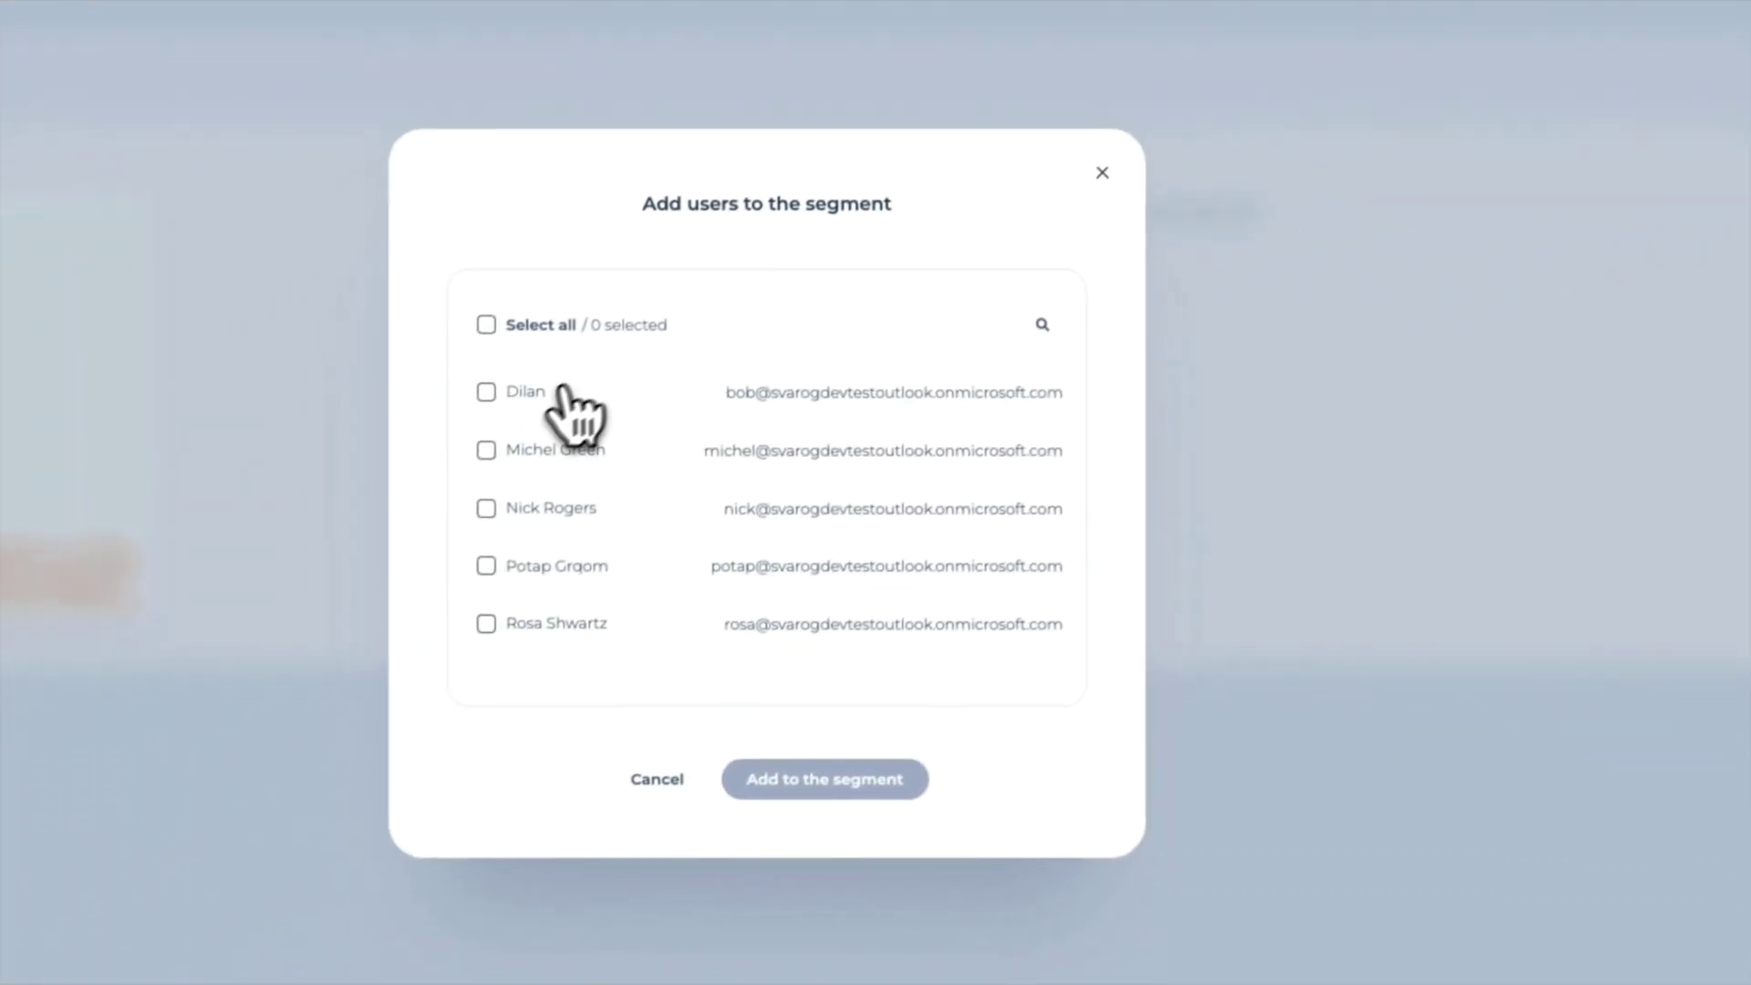
pyautogui.click(490, 448)
pyautogui.click(490, 506)
pyautogui.click(489, 563)
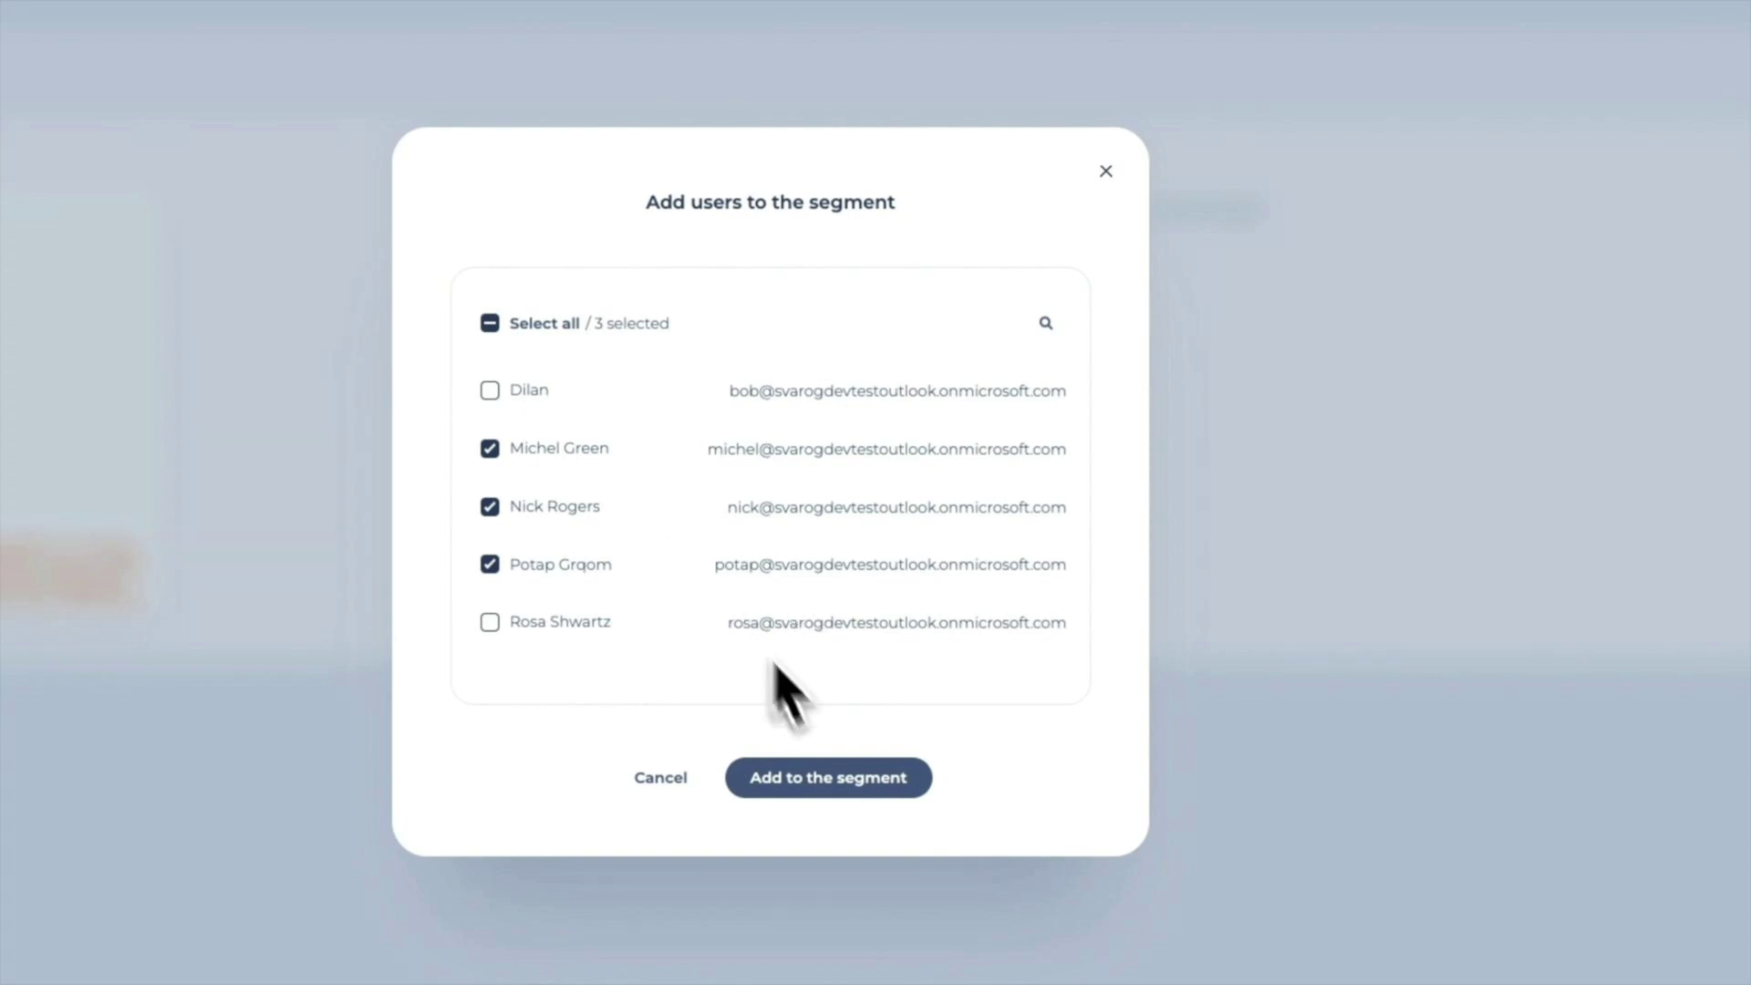
pyautogui.click(827, 777)
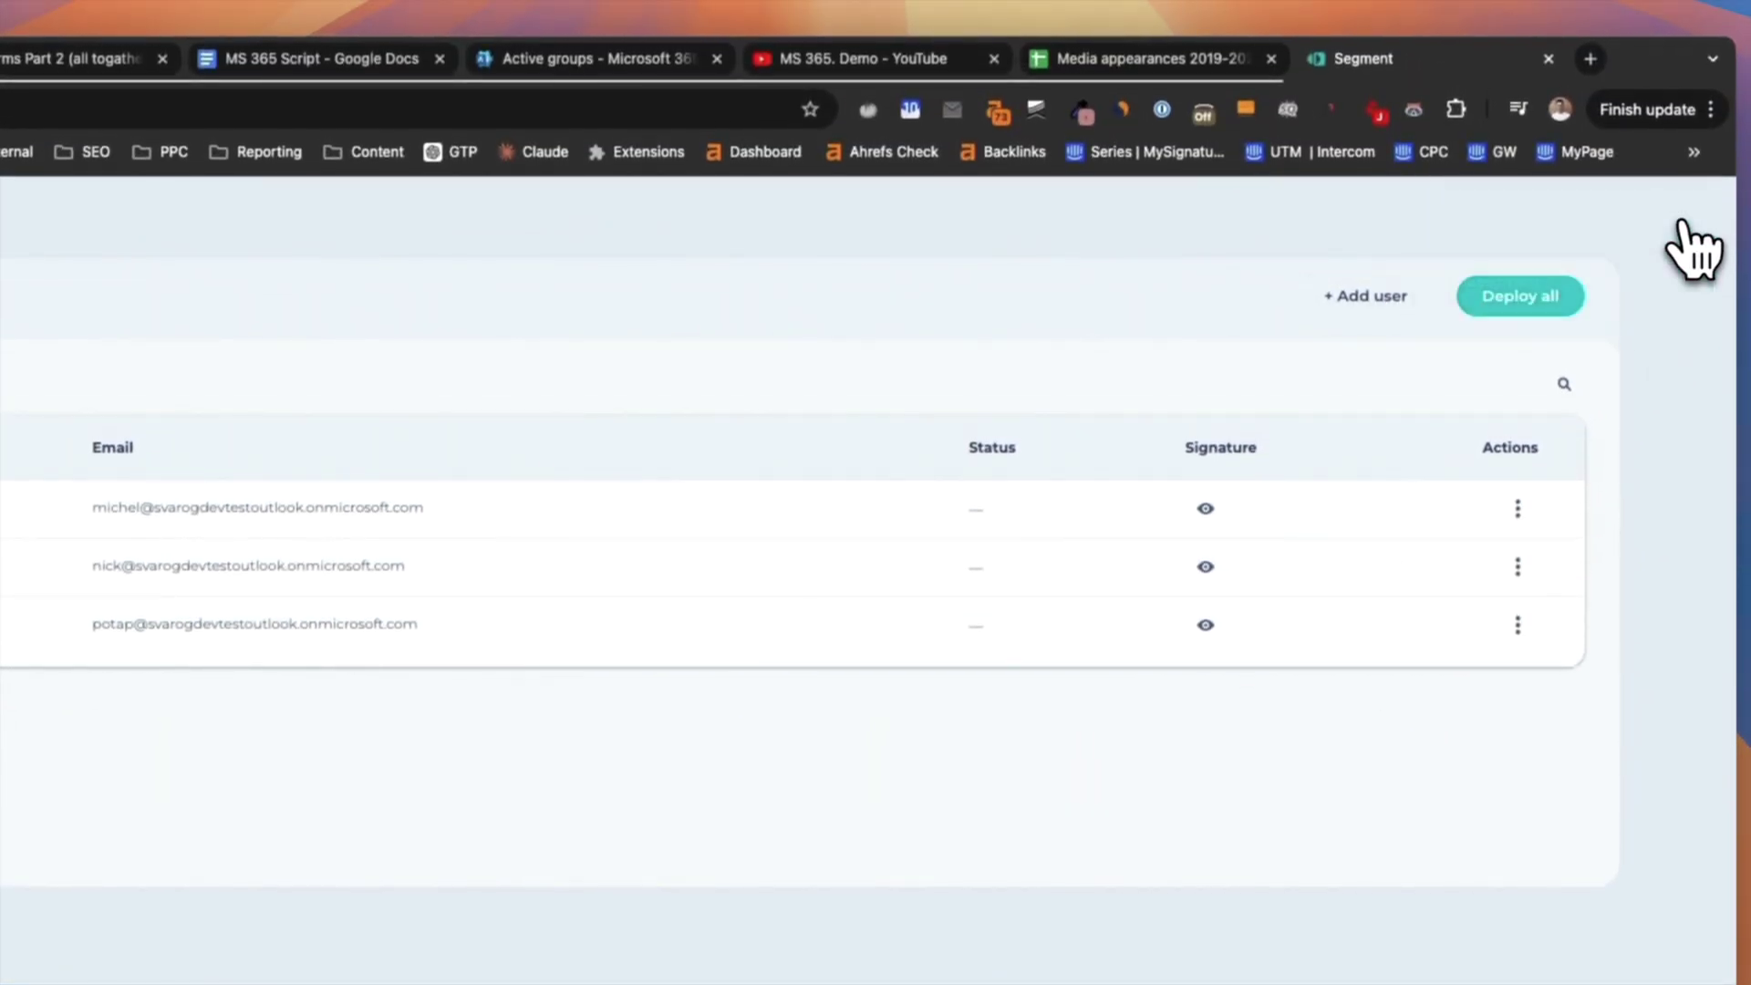
pyautogui.click(1500, 314)
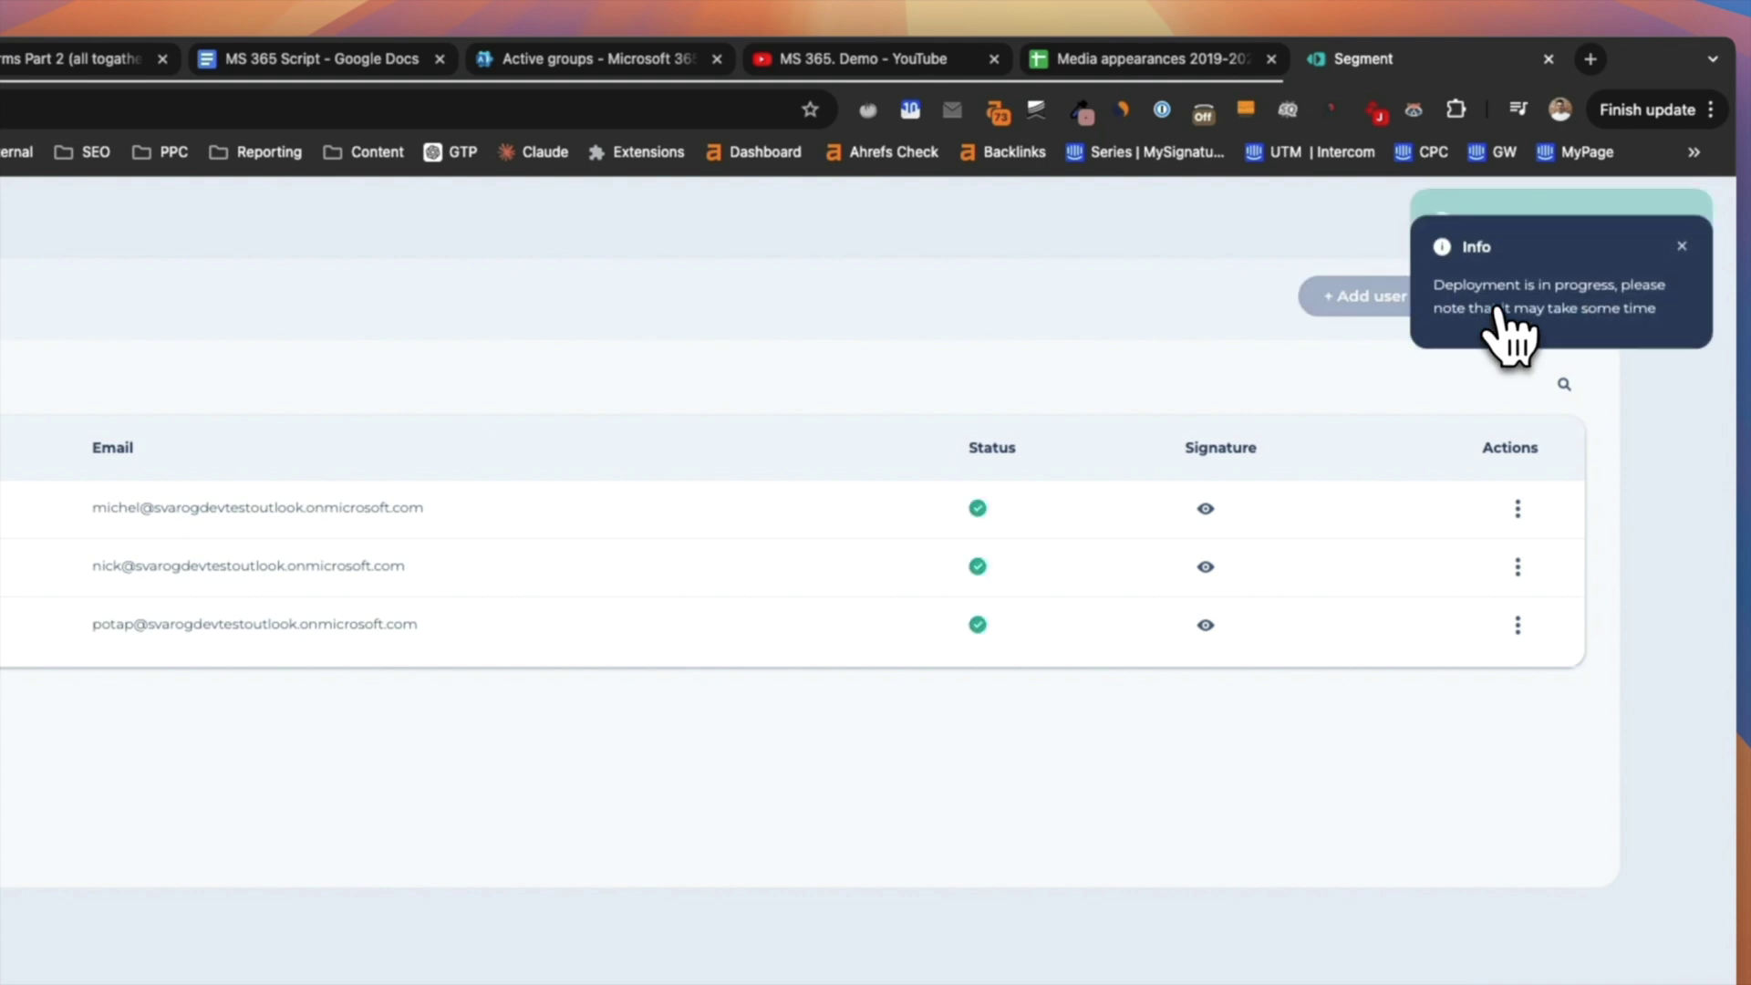